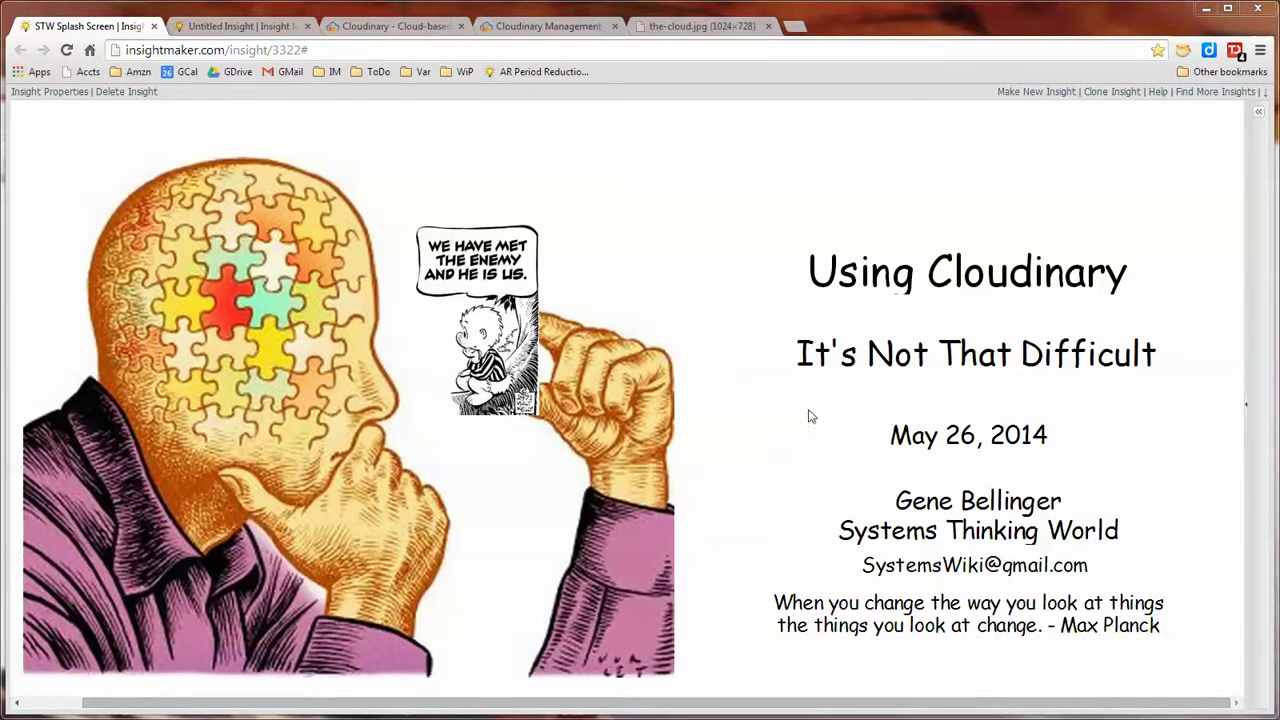
# Step: Switch to the Untitled Insight tab showing the rabbit population sample model
pyautogui.click(276, 27)
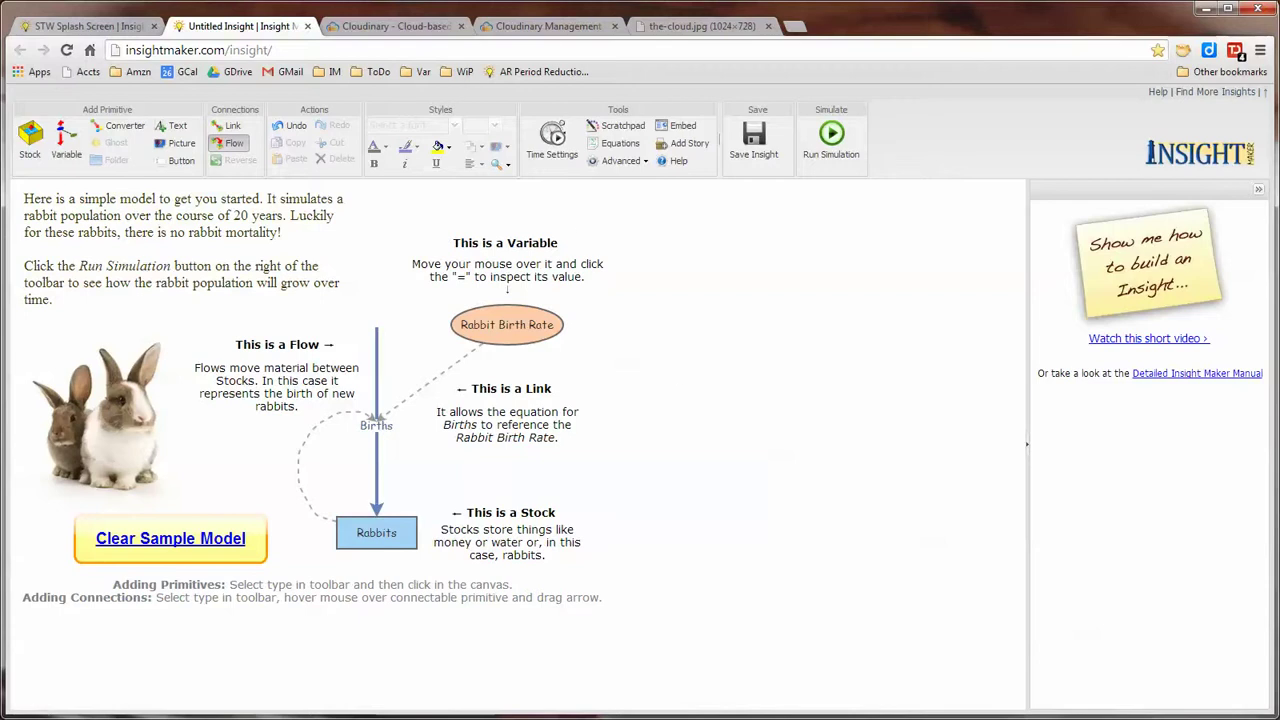
# Step: Go from the Cloudinary homepage to the account's management console dashboard
pyautogui.click(414, 26)
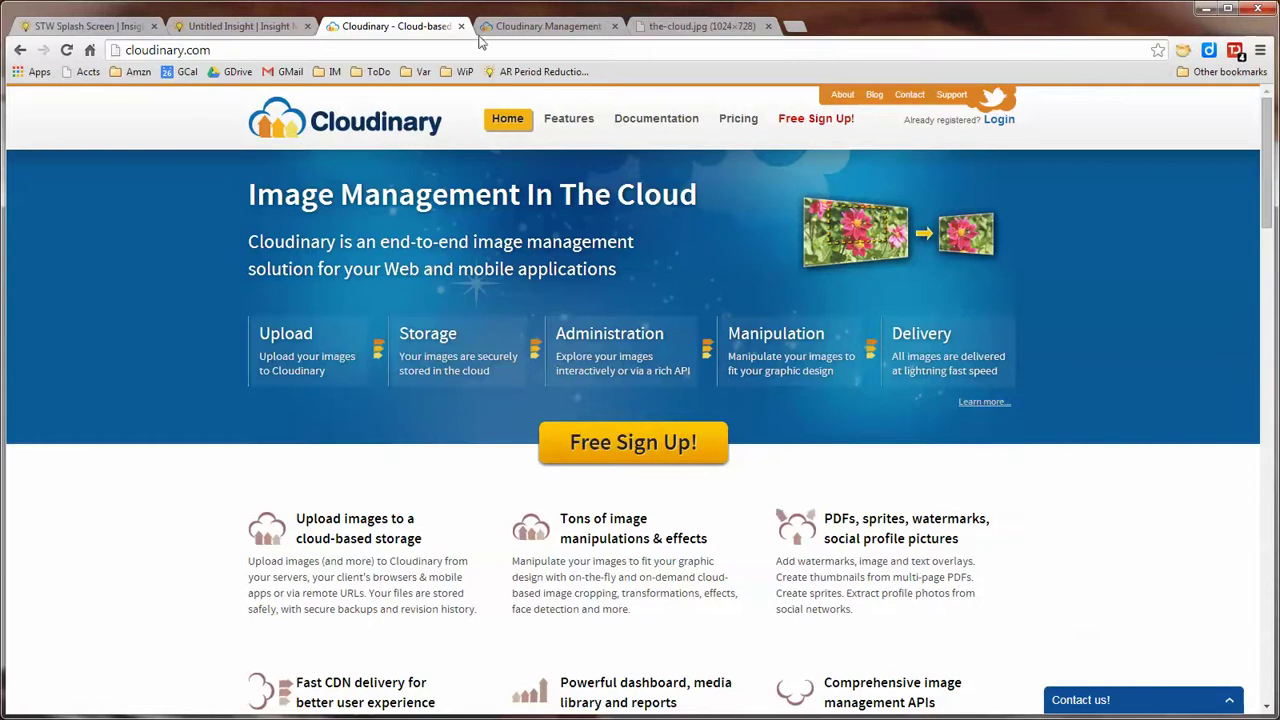
pyautogui.click(543, 31)
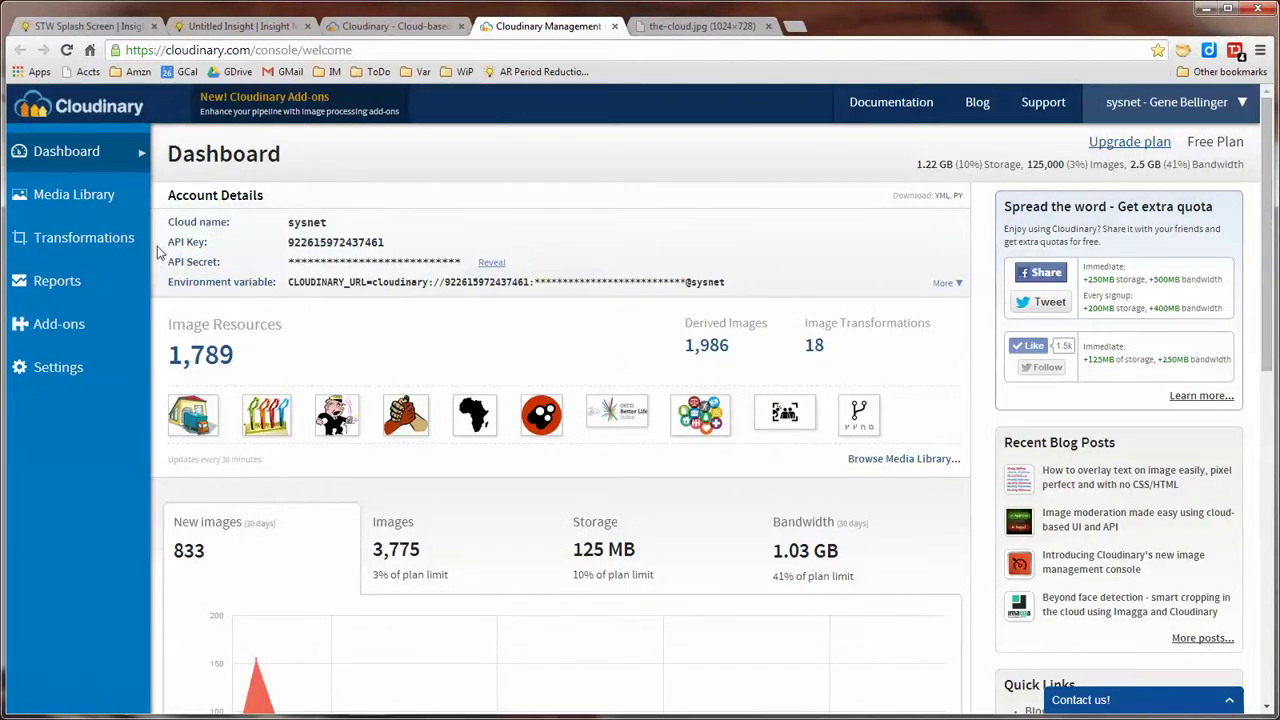
# Step: Copy image 1617's URL from the Media Library and open its detail page
pyautogui.click(84, 195)
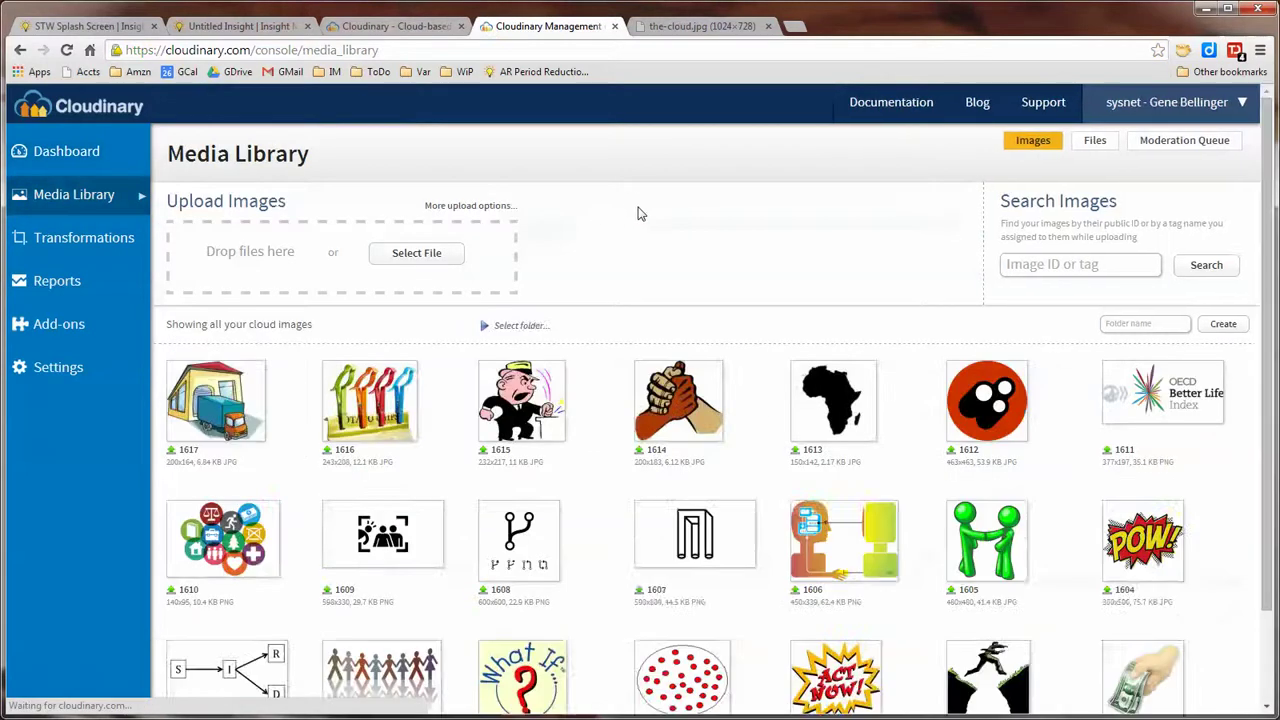
pyautogui.scroll(-5, 645, 218)
pyautogui.scroll(-3, 658, 220)
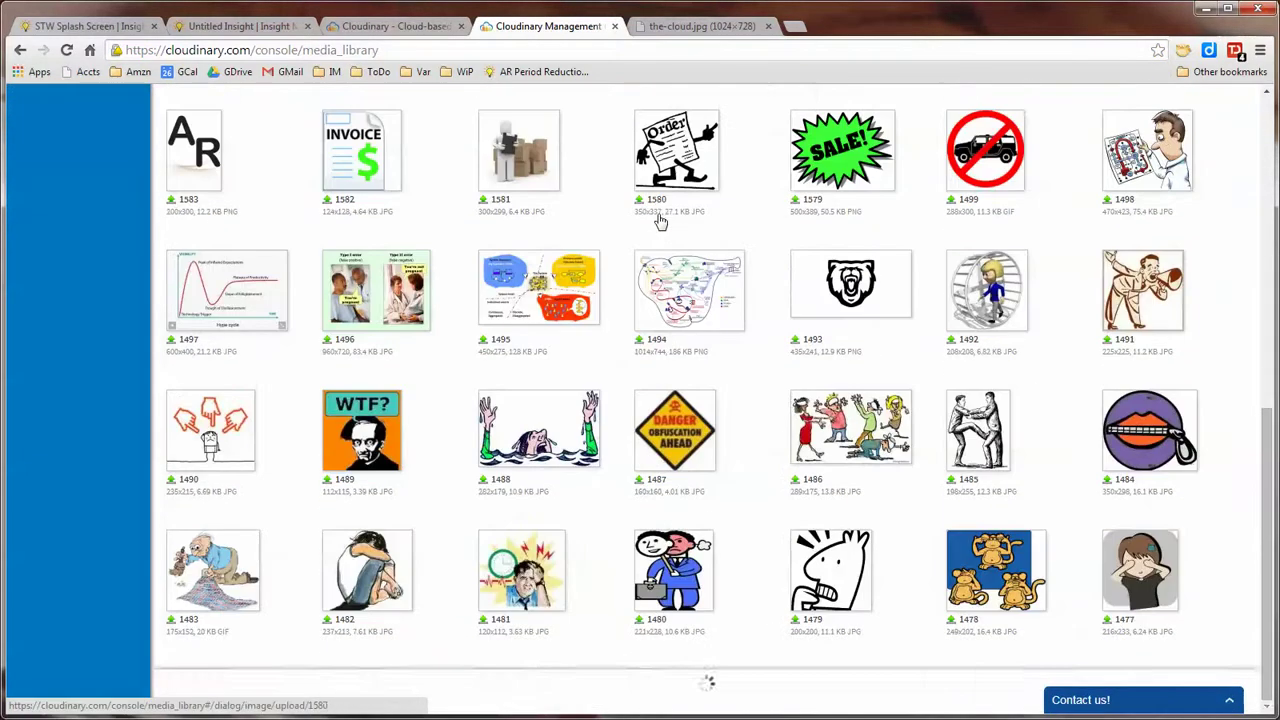
pyautogui.scroll(4, 658, 218)
pyautogui.scroll(2, 658, 220)
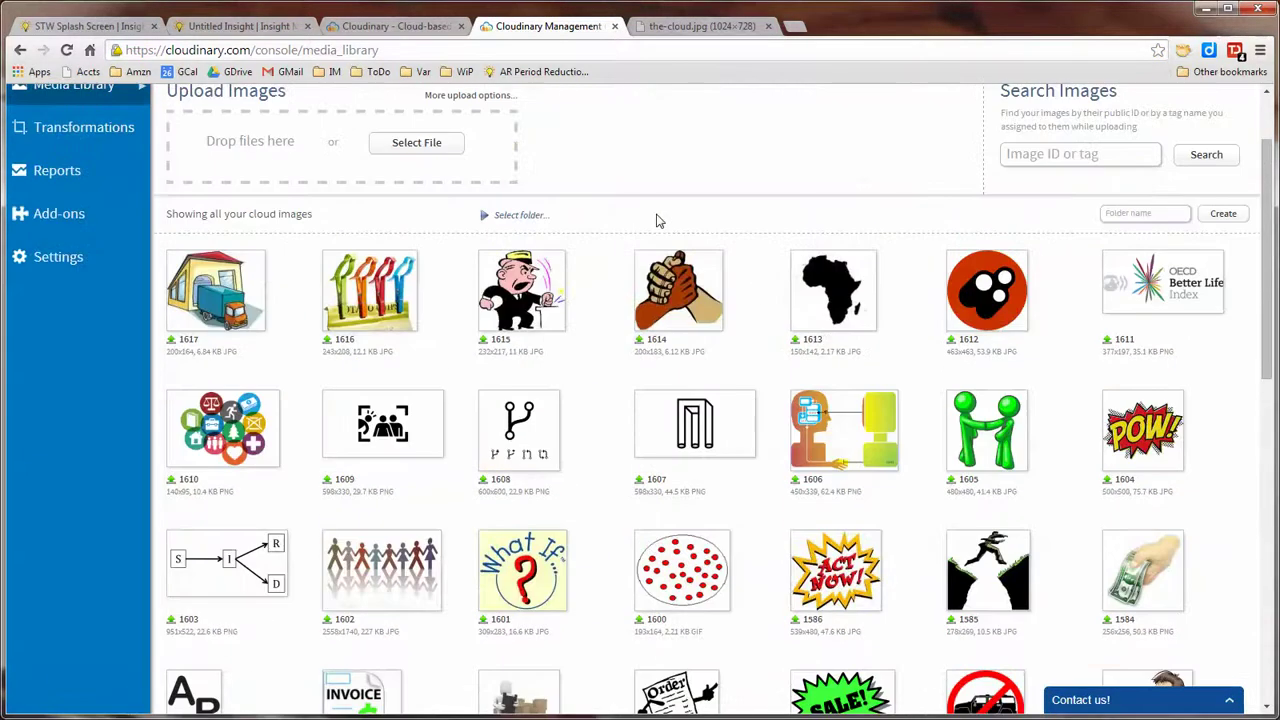
pyautogui.rightClick(216, 277)
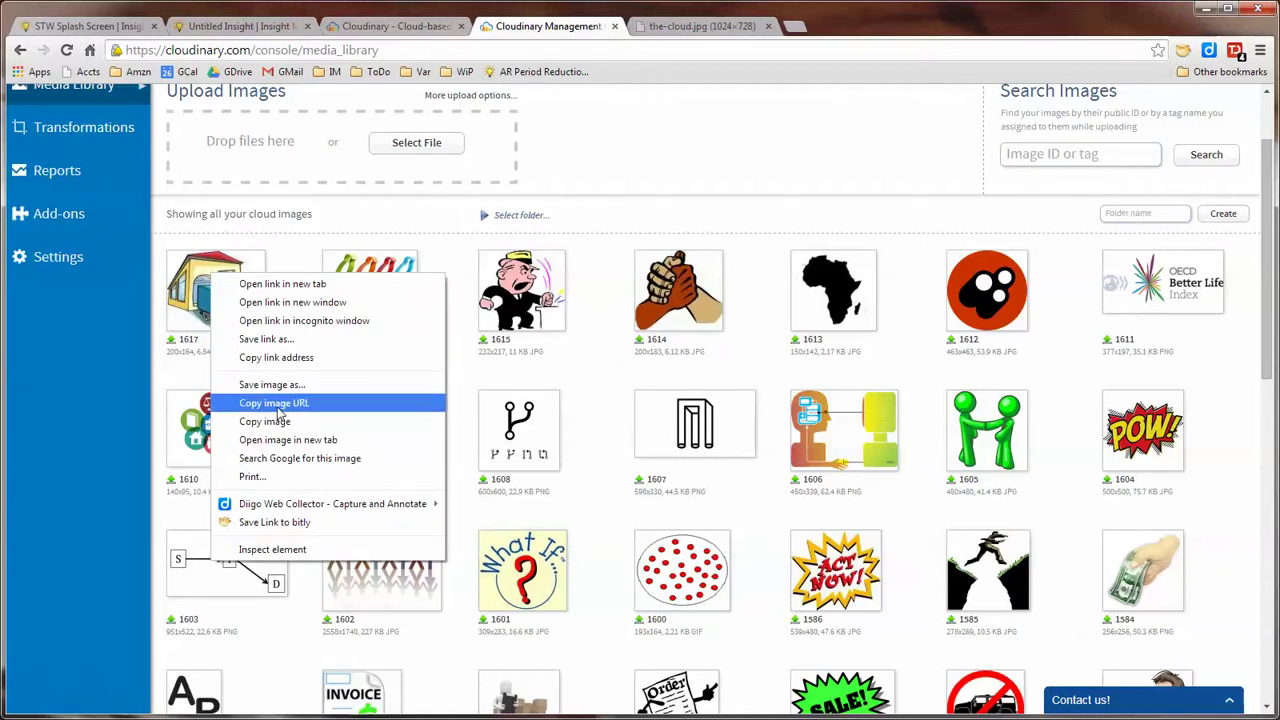
pyautogui.click(670, 156)
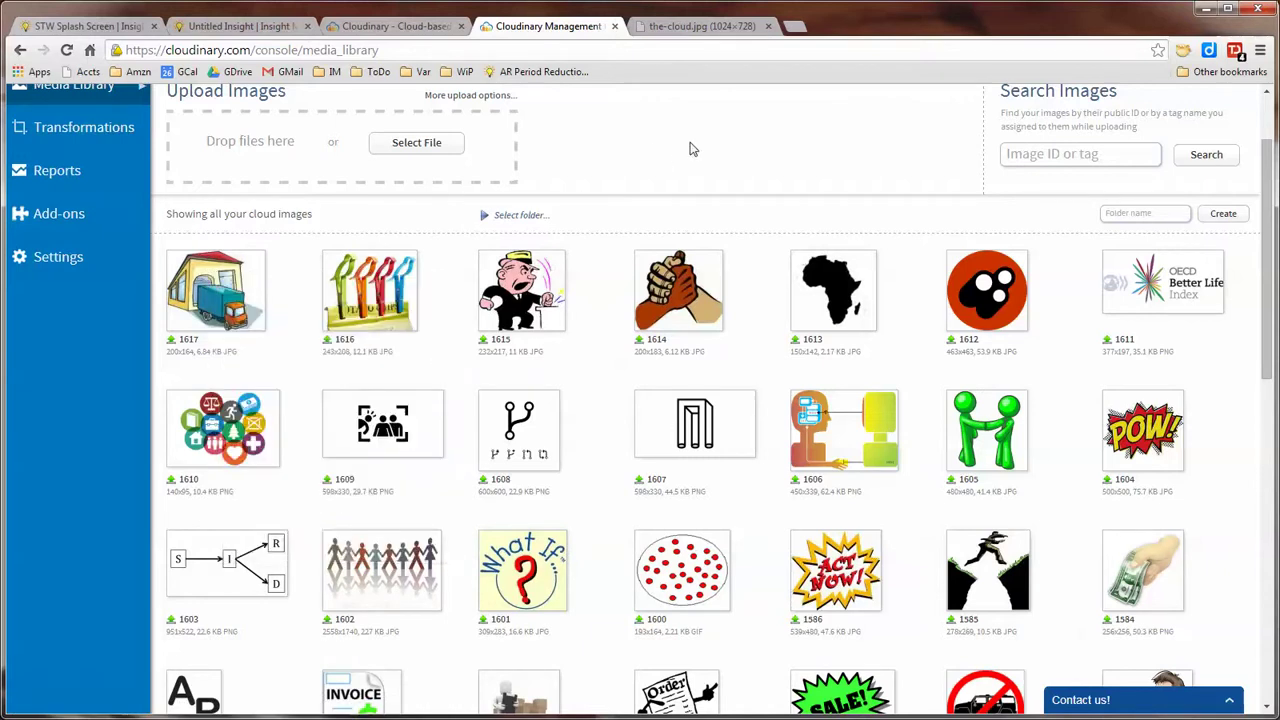
pyautogui.click(222, 295)
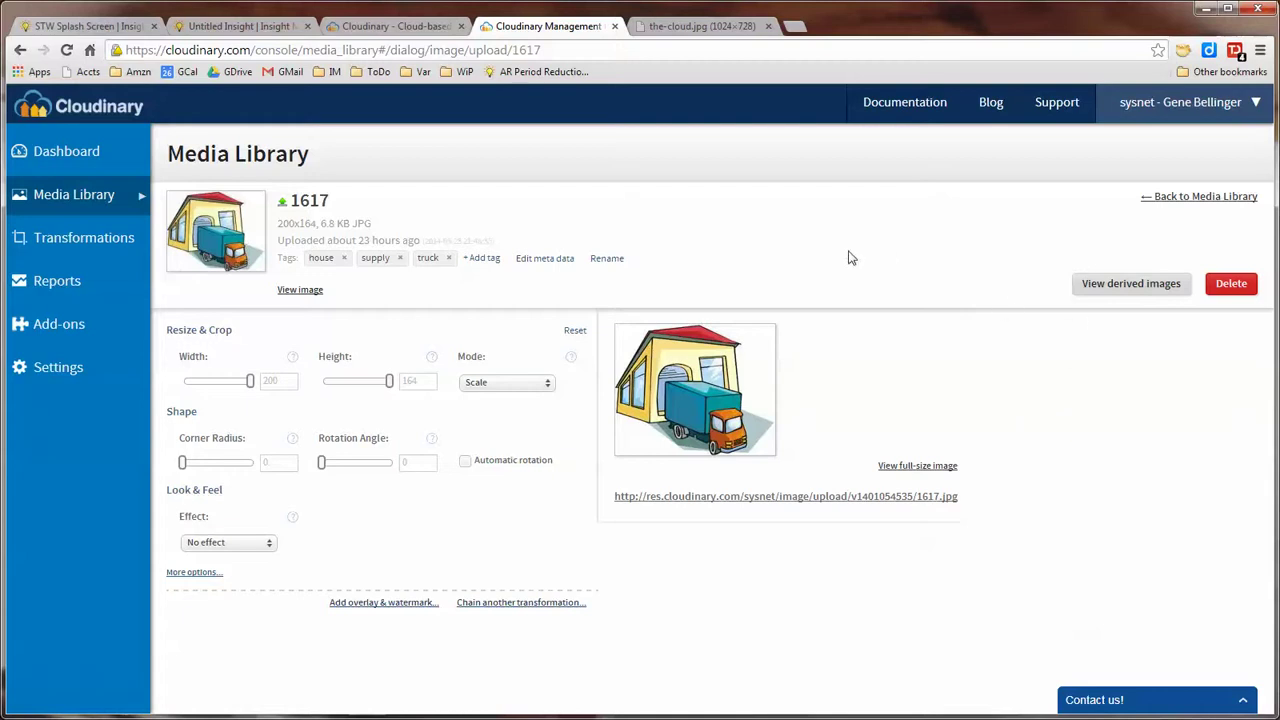
# Step: Return to the Media Library grid and begin choosing a local file to upload
pyautogui.click(1192, 203)
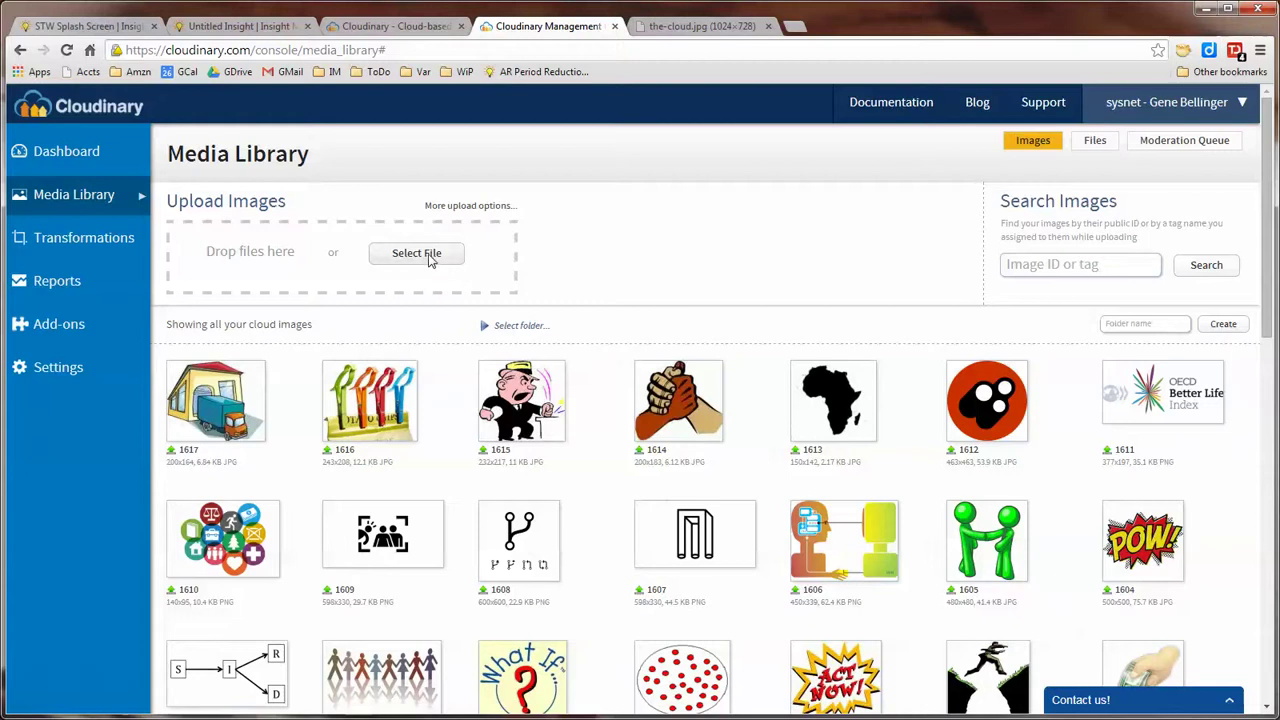
pyautogui.click(428, 256)
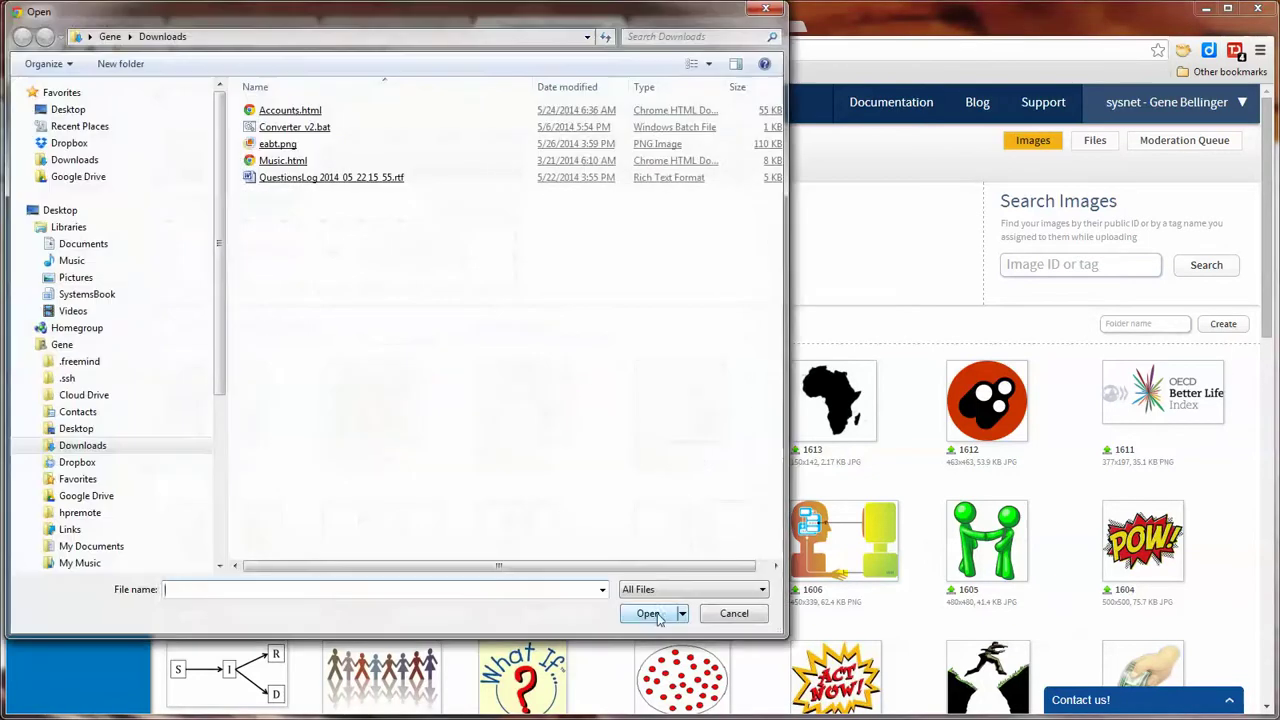
# Step: Upload eabt.png from Downloads and open the resulting eabt_qwe2jn detail page
pyautogui.click(277, 148)
pyautogui.doubleClick(277, 148)
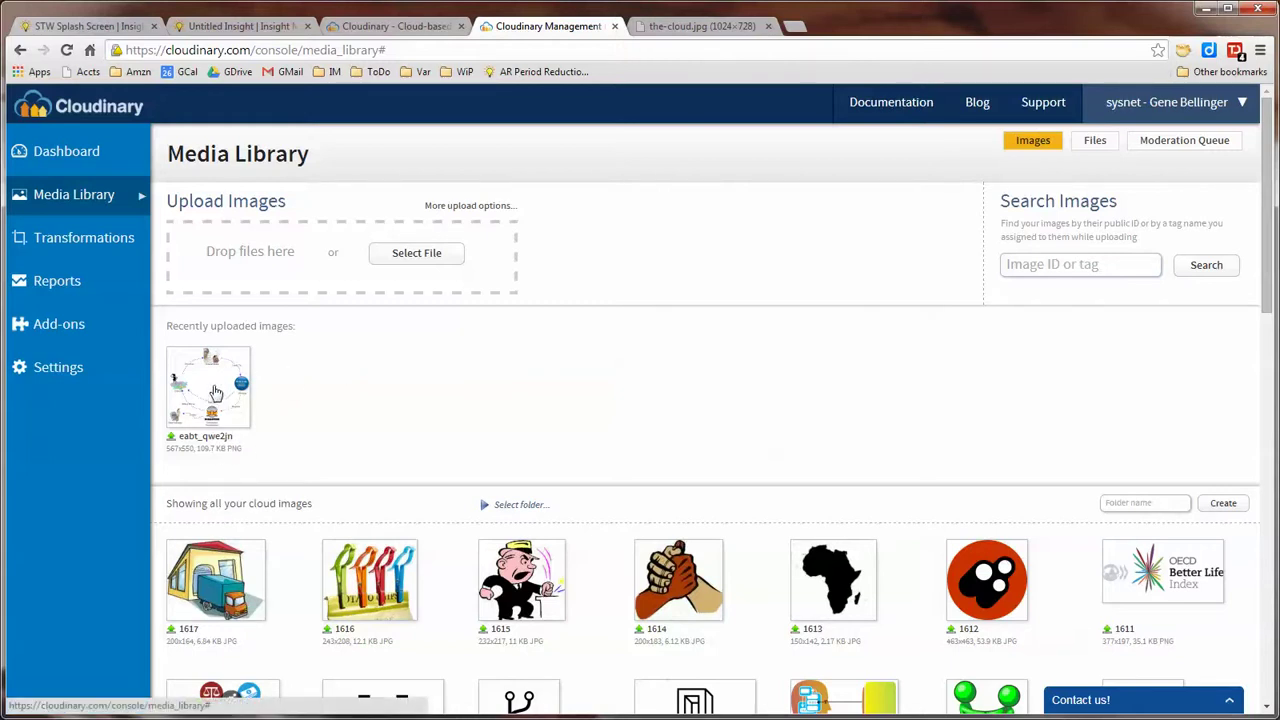
pyautogui.click(215, 393)
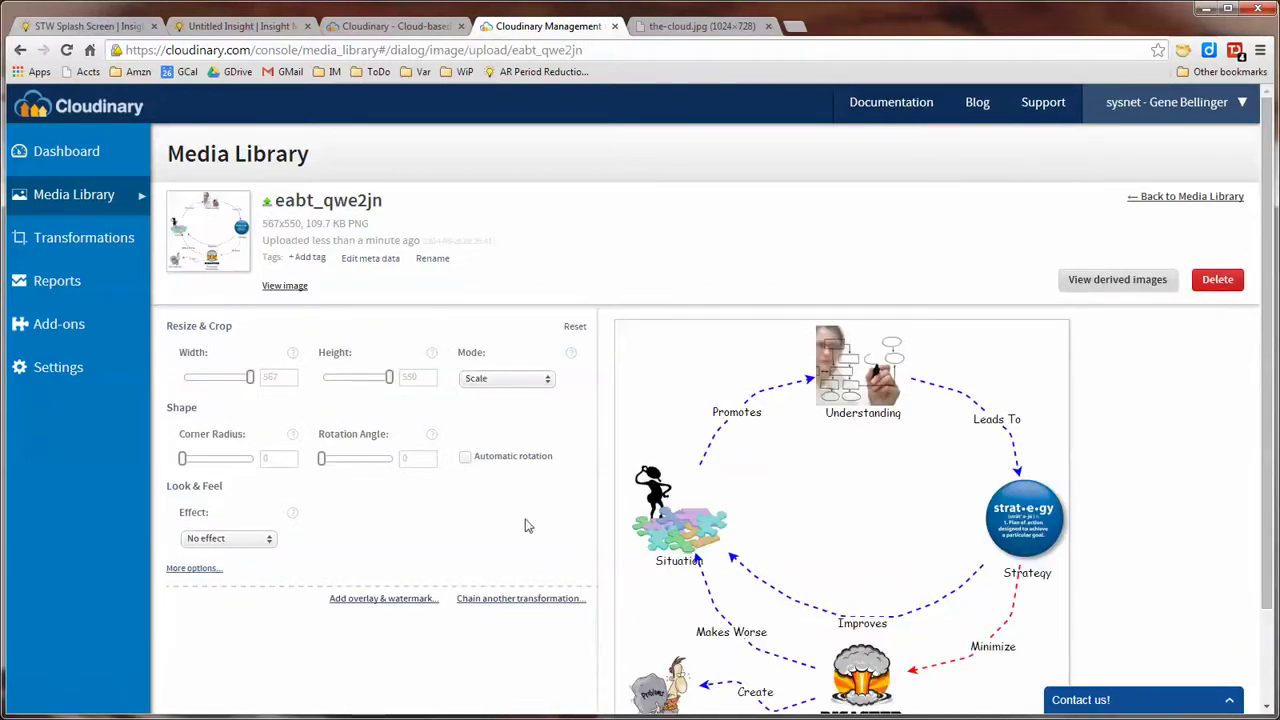
pyautogui.click(433, 262)
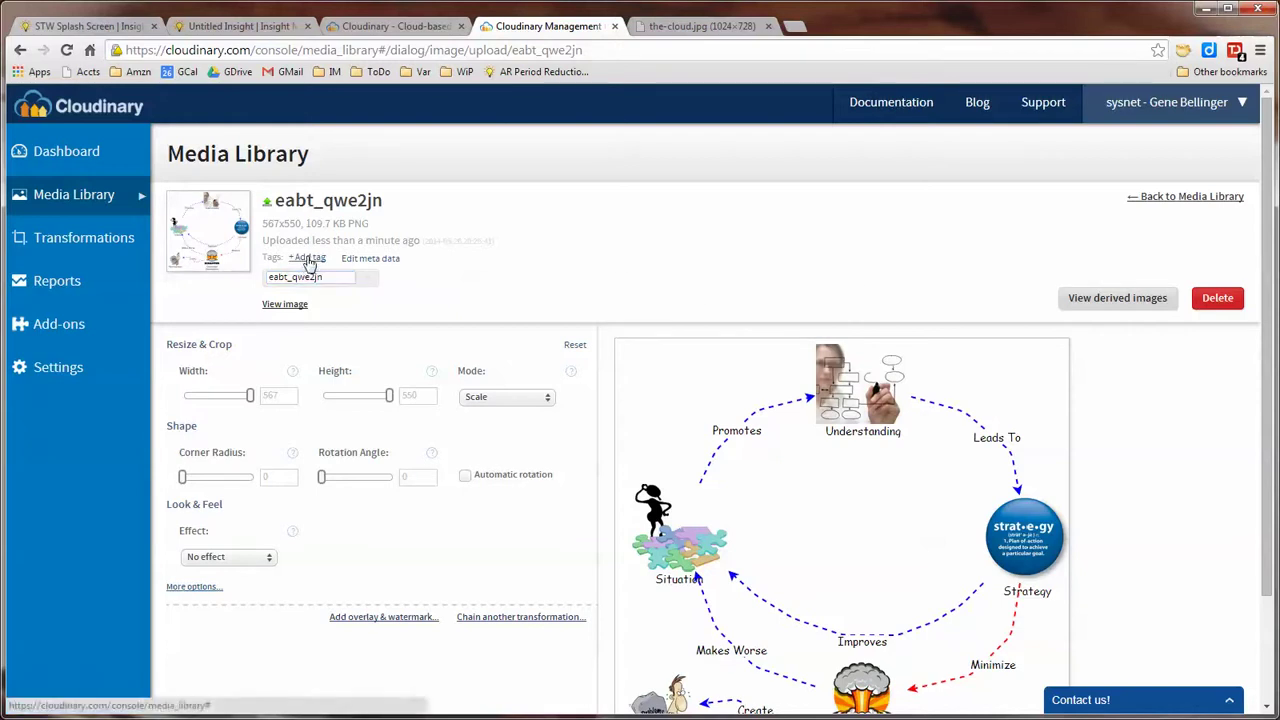
pyautogui.click(307, 257)
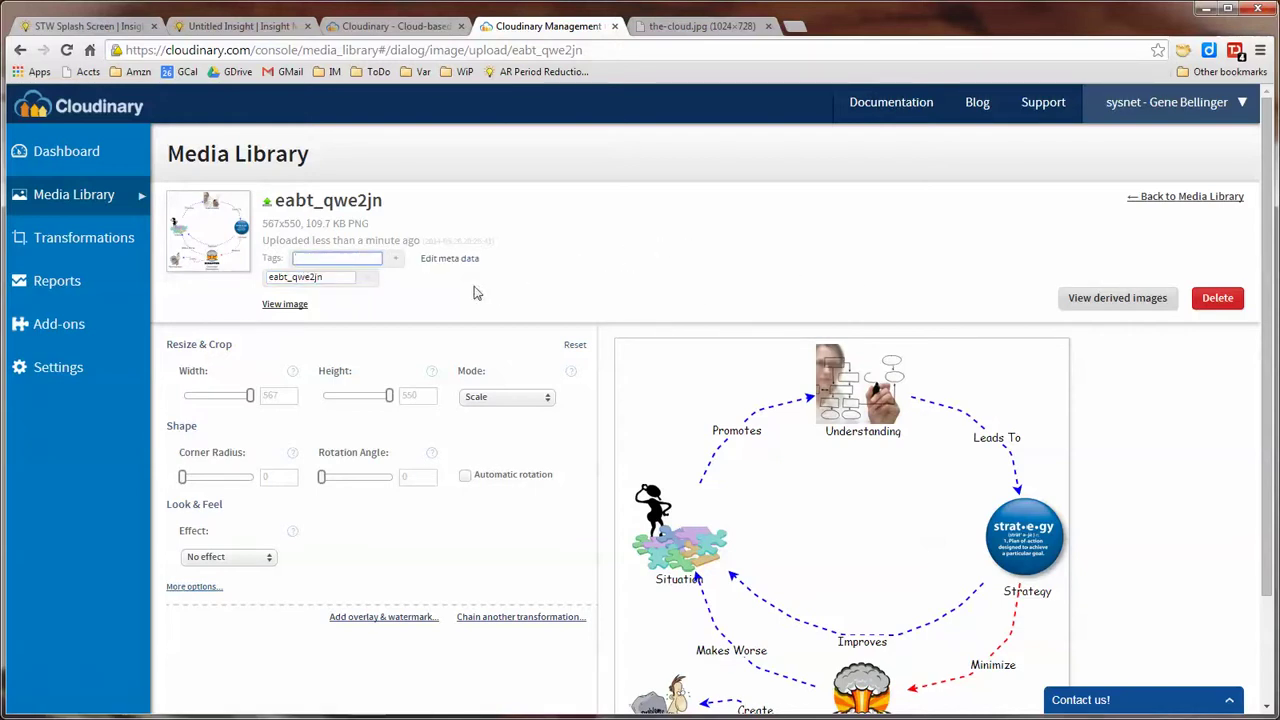
pyautogui.click(451, 258)
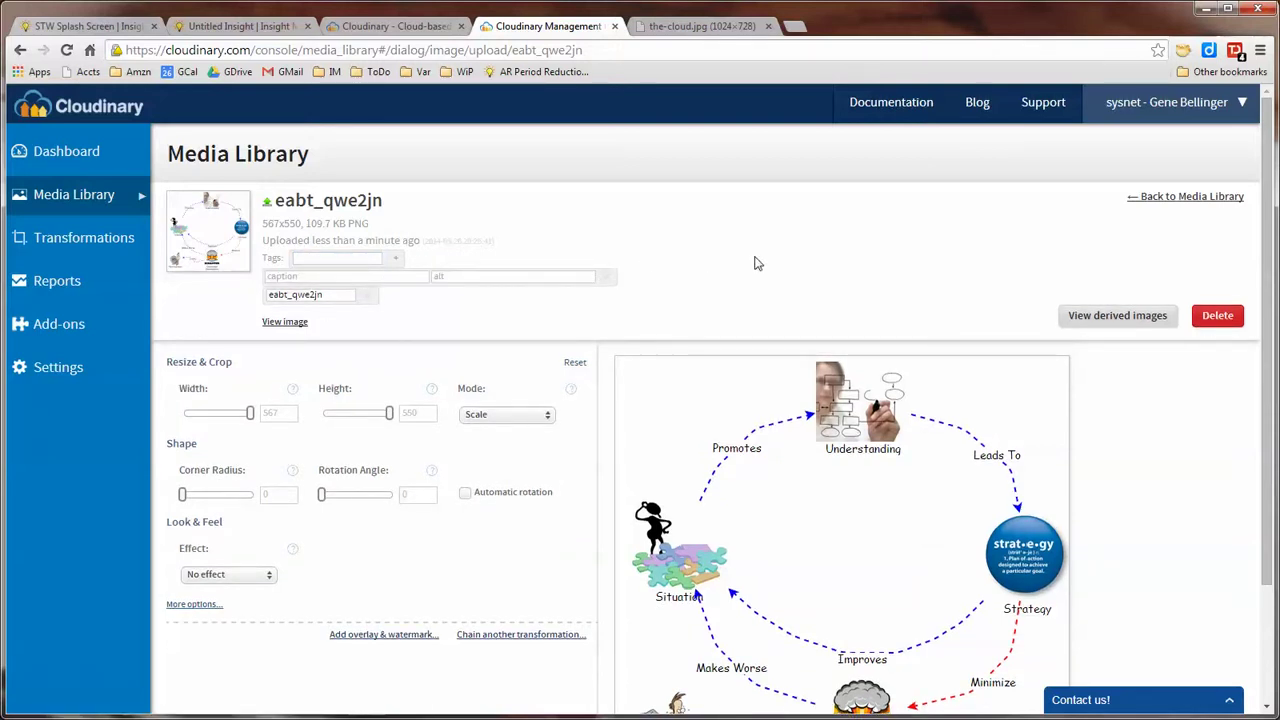
pyautogui.click(1186, 196)
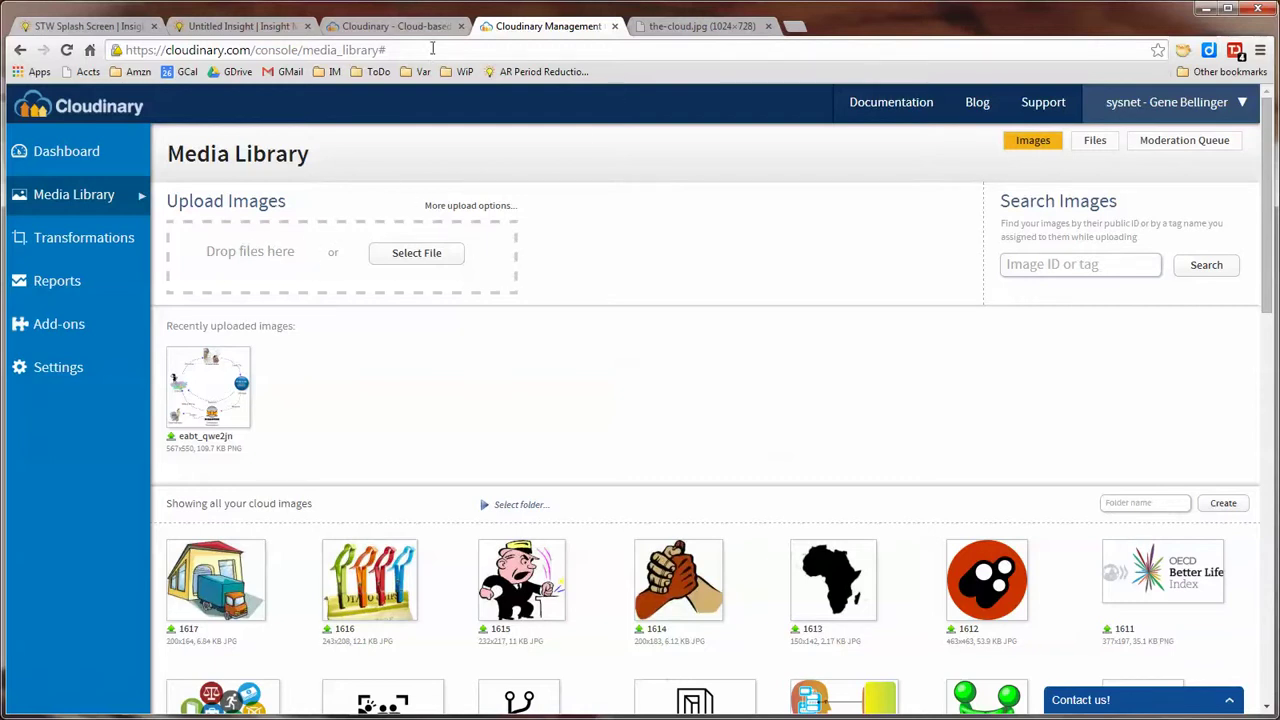
# Step: Copy the cloud picture from the-cloud.jpg page and paste it into the Media Library
pyautogui.click(366, 30)
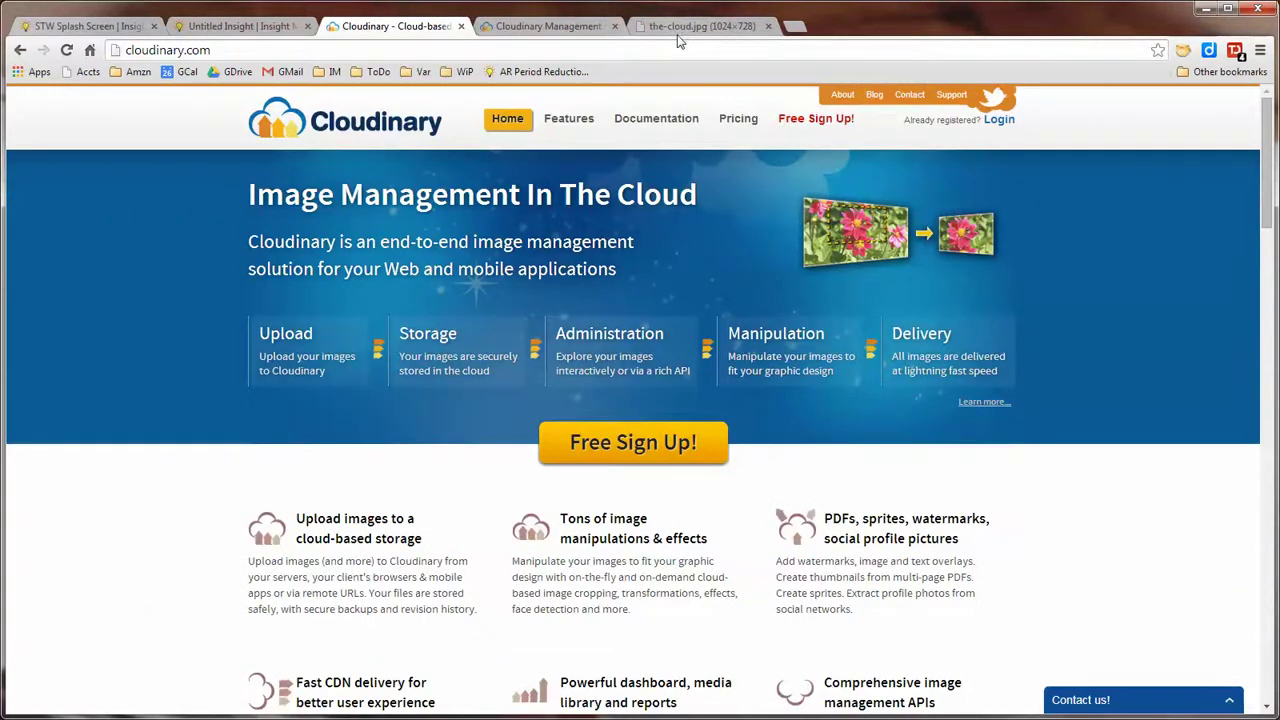
pyautogui.click(682, 30)
pyautogui.rightClick(481, 234)
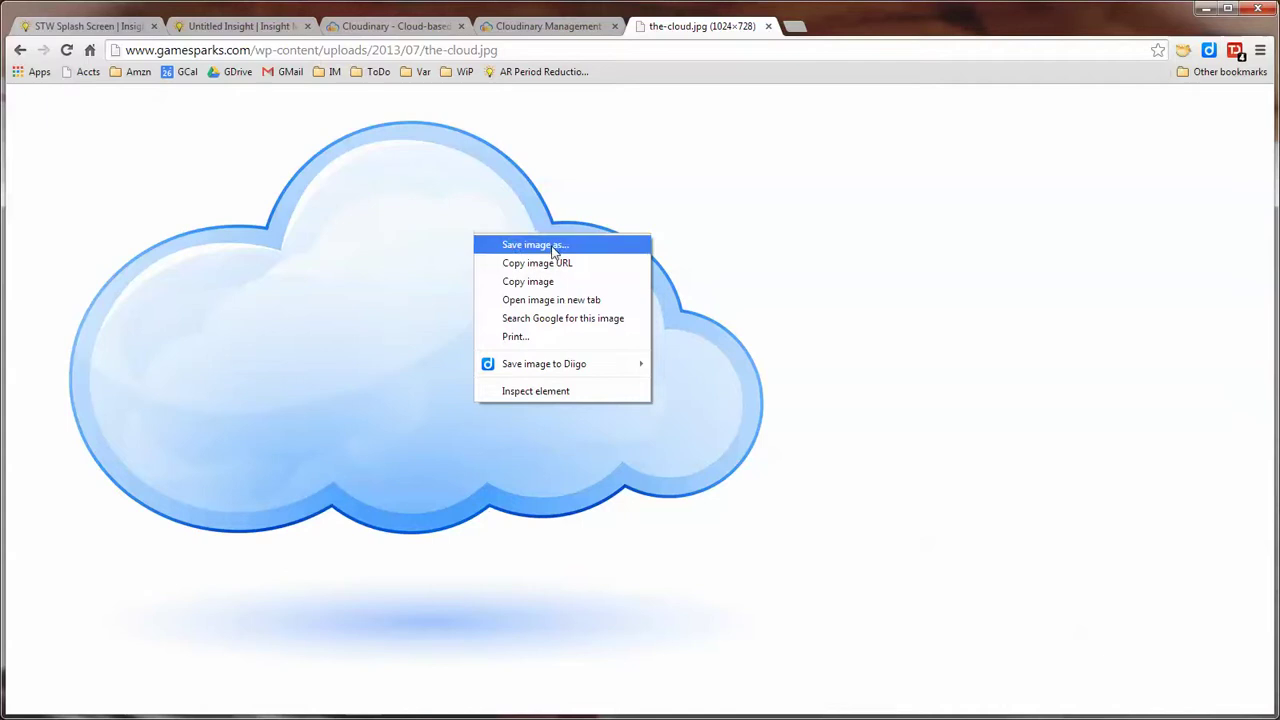
pyautogui.click(560, 282)
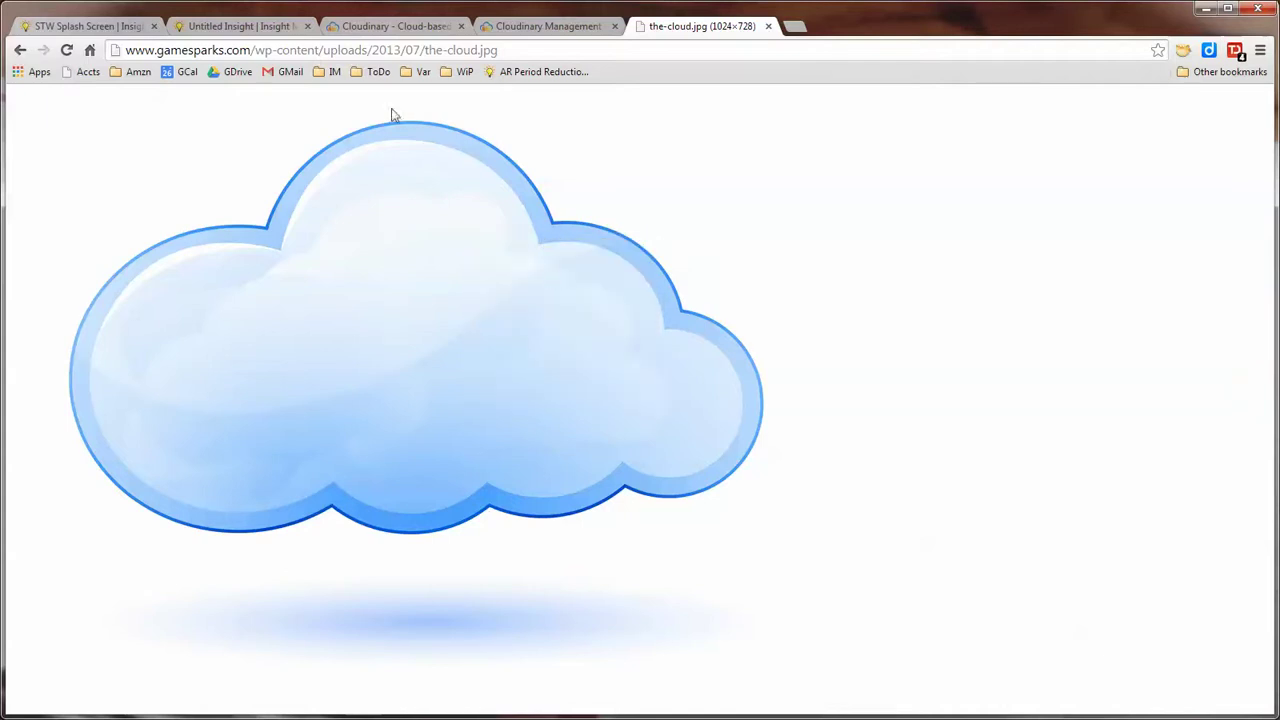
pyautogui.click(252, 30)
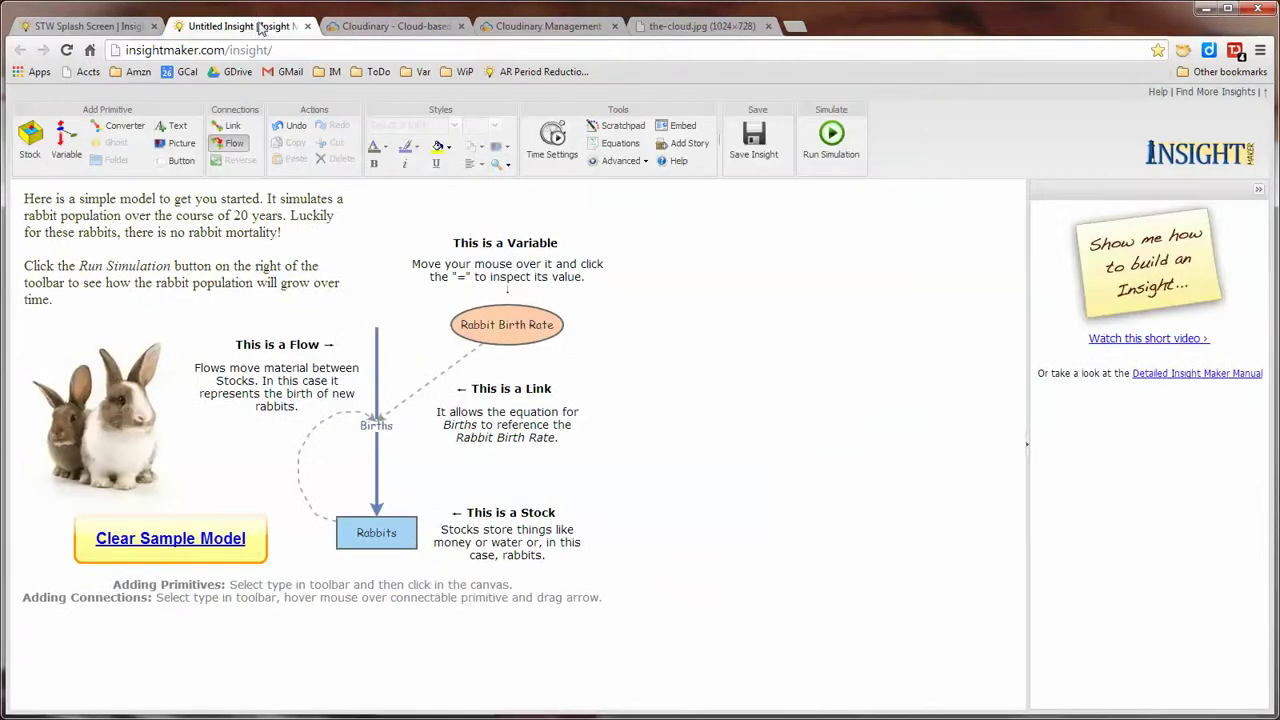
pyautogui.click(396, 27)
pyautogui.click(541, 27)
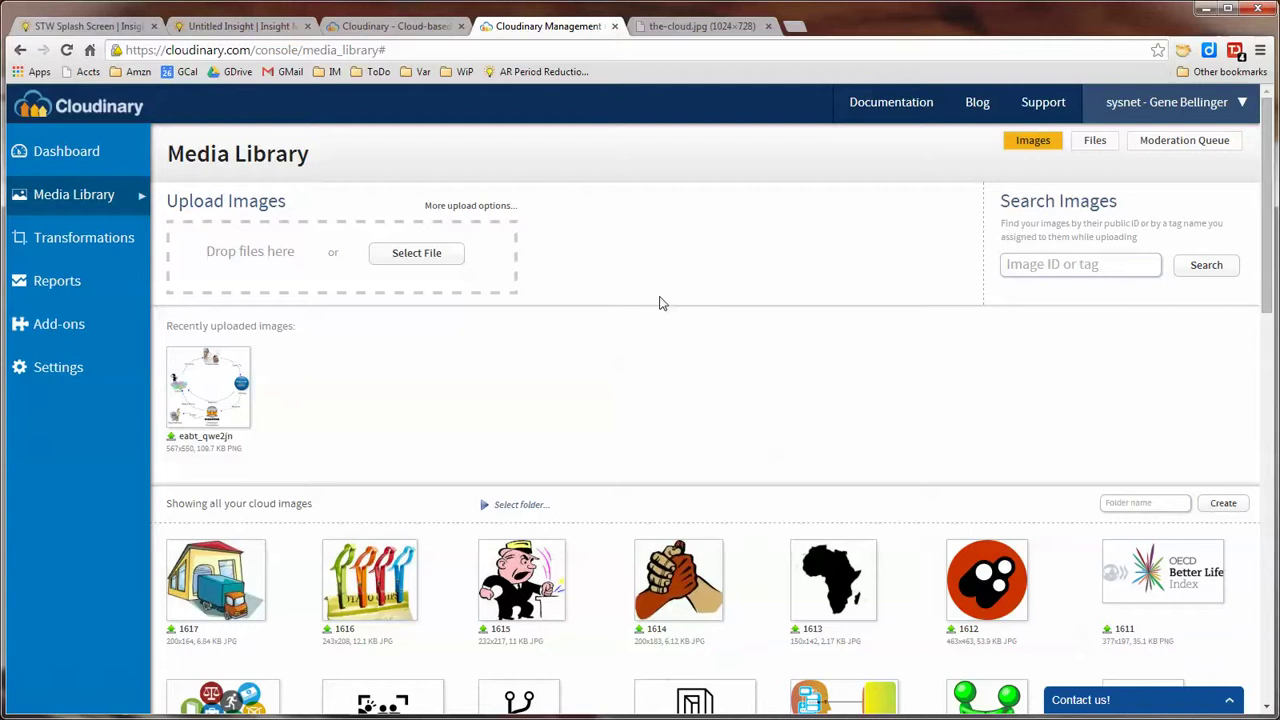
pyautogui.hotkey('ctrl', 'v')
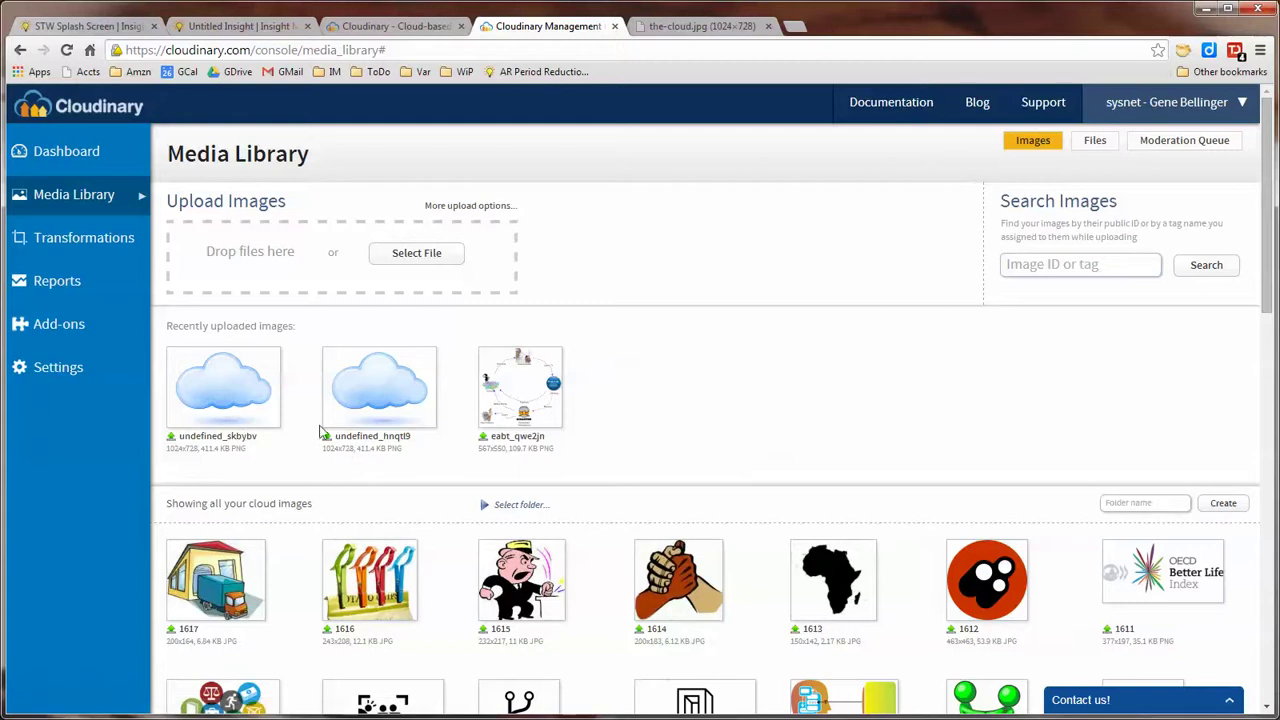
pyautogui.click(385, 395)
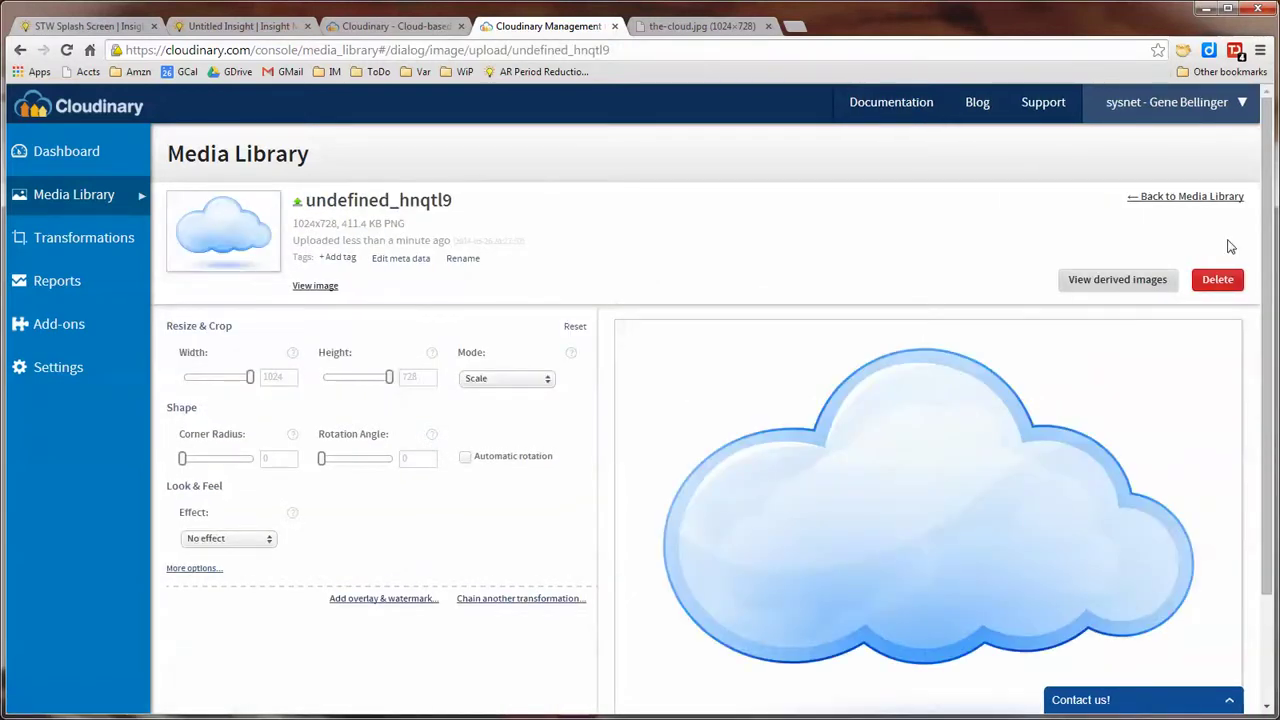
pyautogui.click(1218, 280)
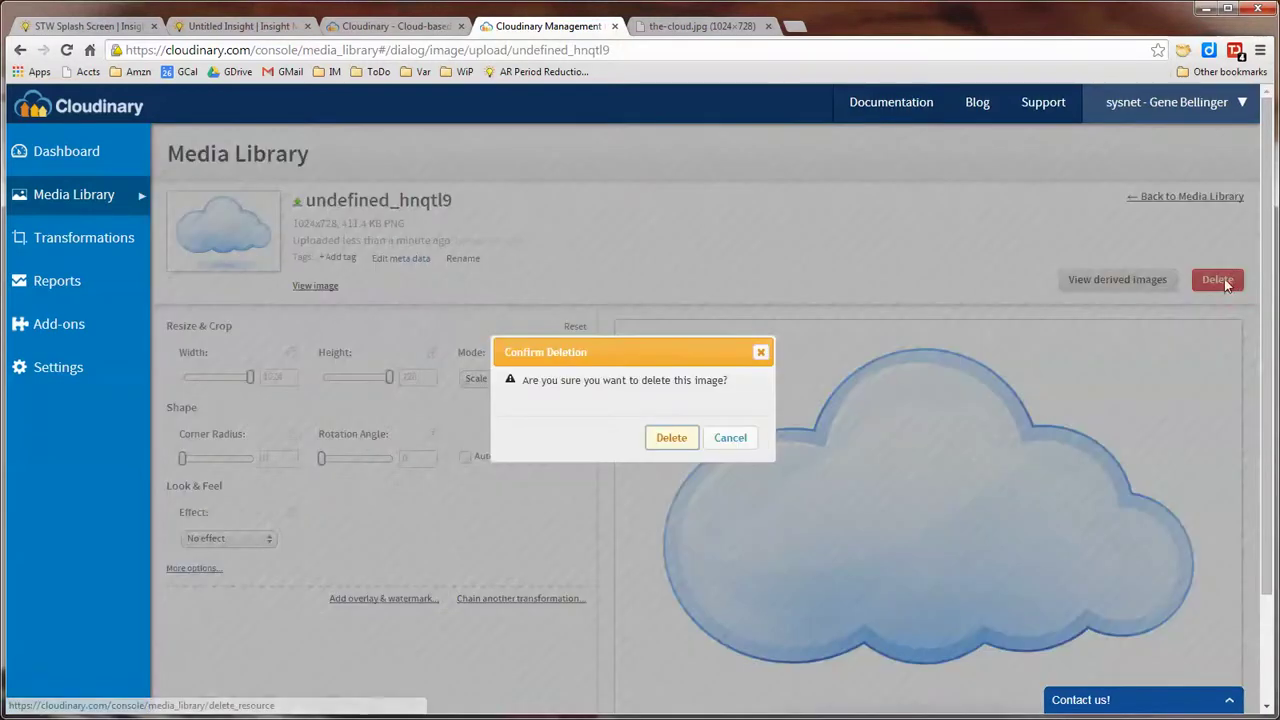
pyautogui.click(672, 438)
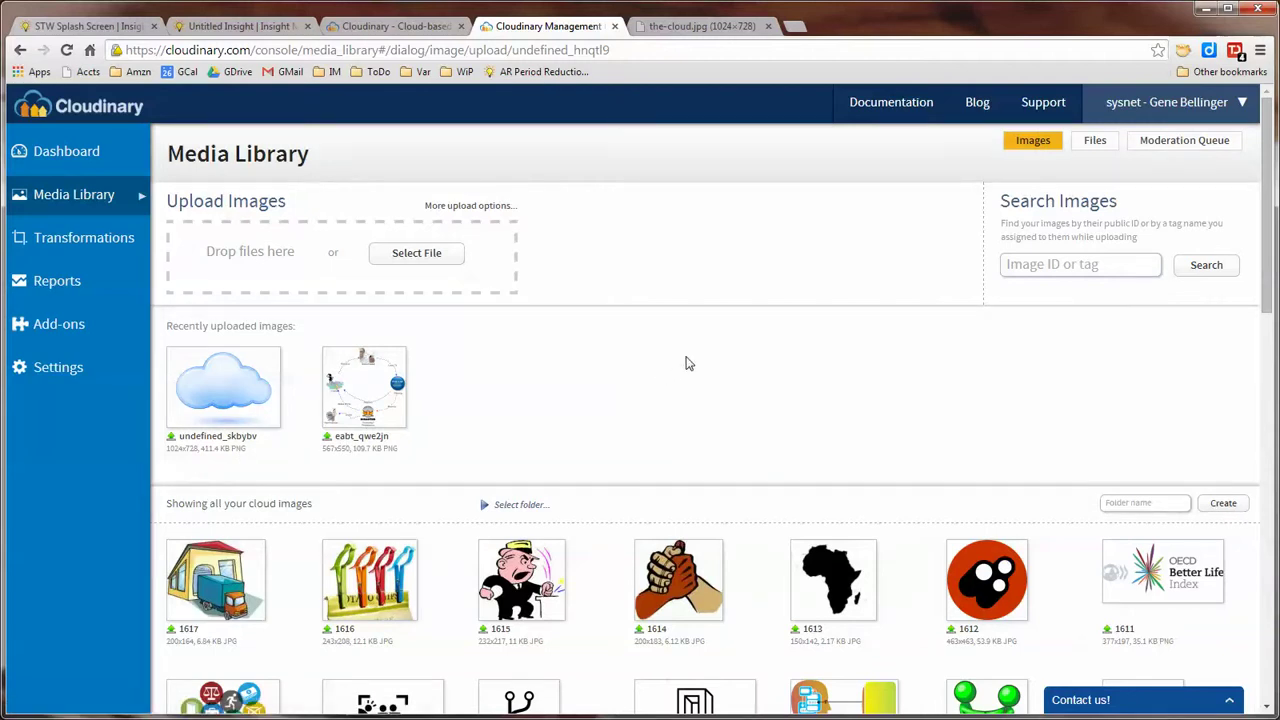
pyautogui.scroll(-2, 722, 337)
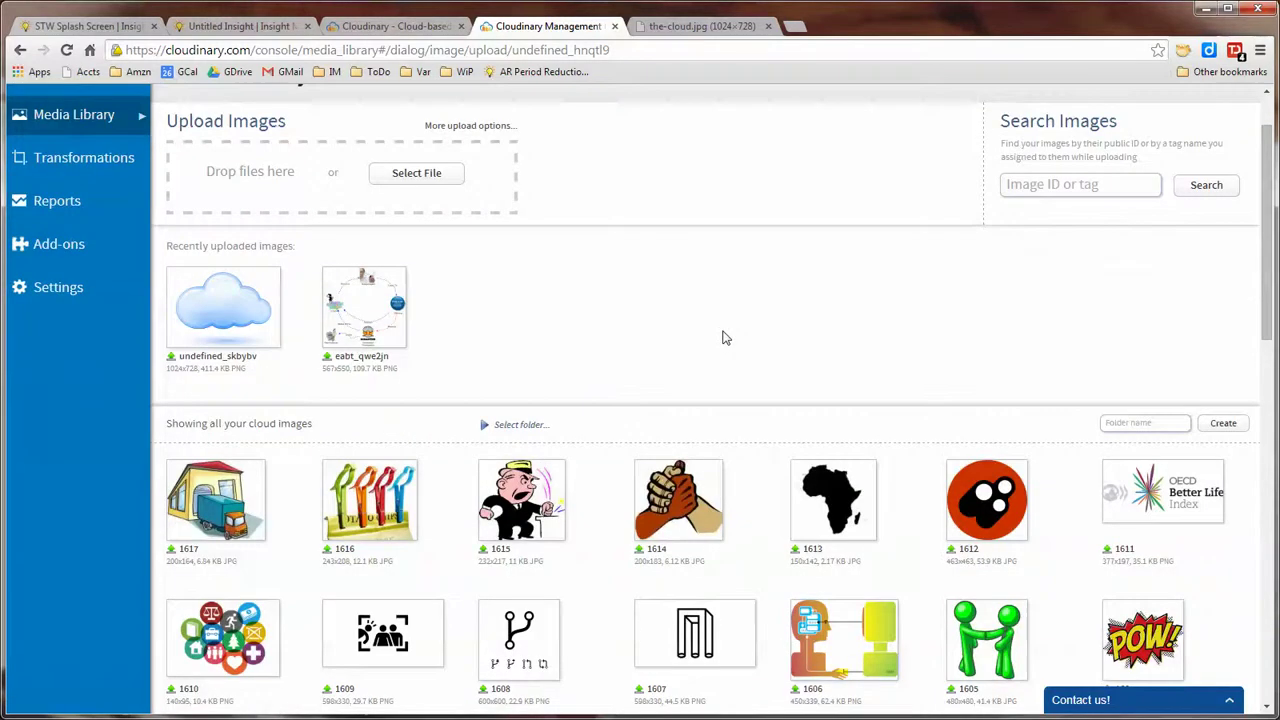
pyautogui.scroll(-2, 722, 283)
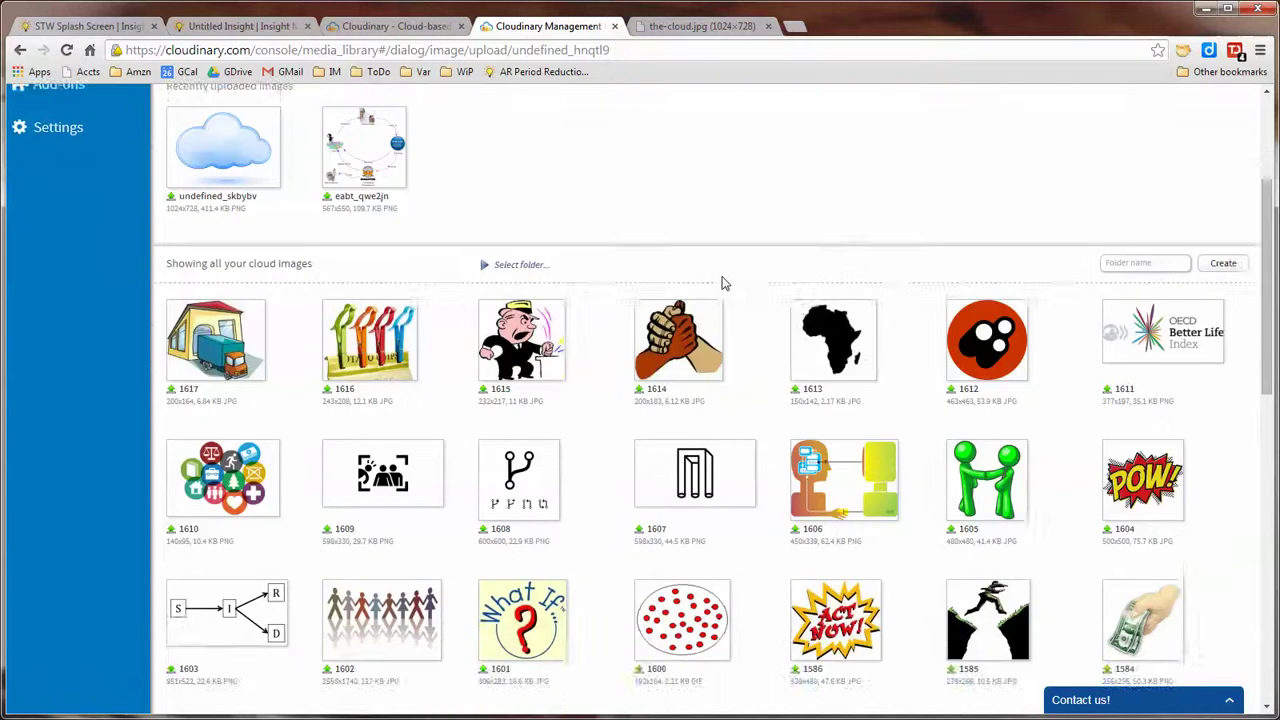
pyautogui.scroll(2, 729, 310)
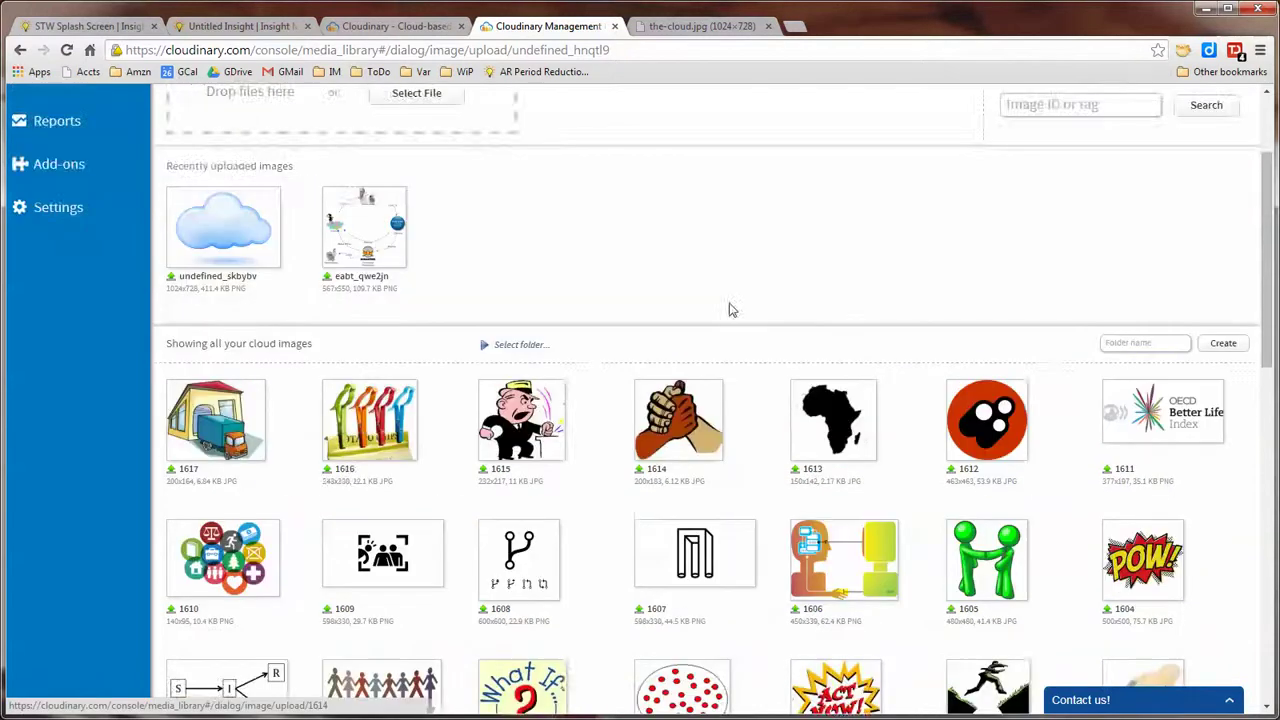
pyautogui.scroll(-1, 729, 308)
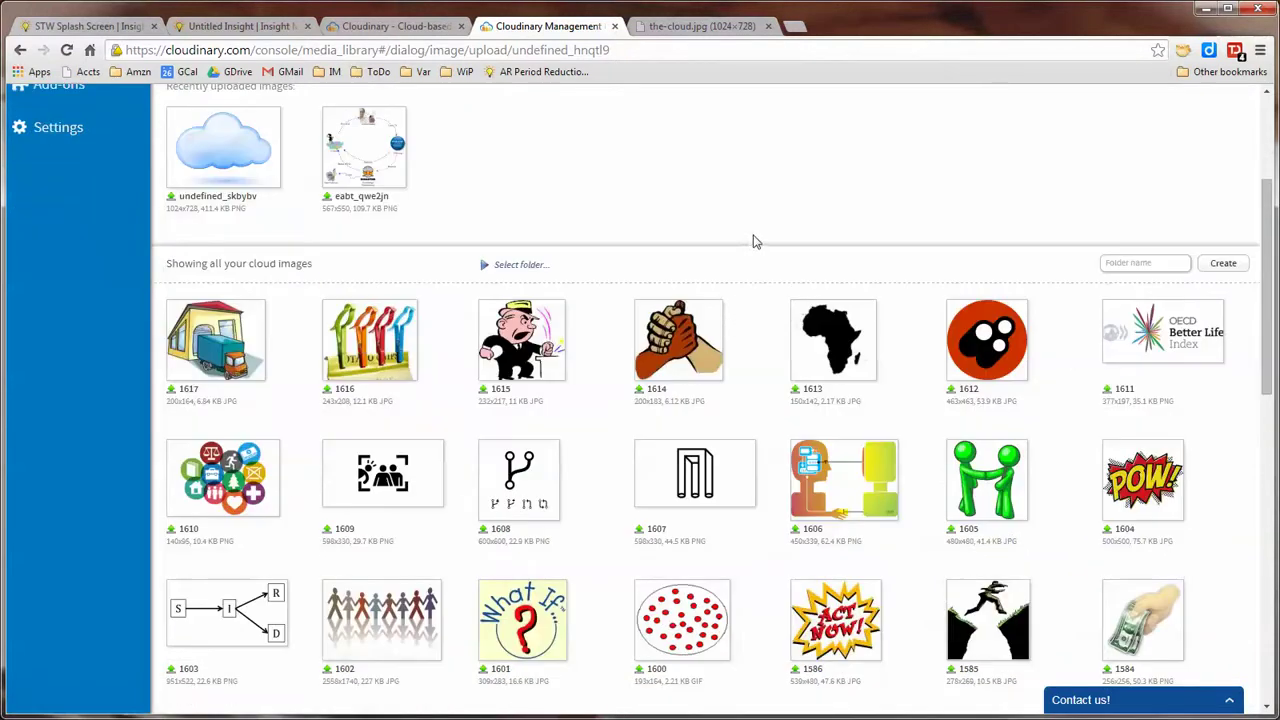
pyautogui.scroll(1, 754, 242)
pyautogui.scroll(-1, 756, 241)
pyautogui.scroll(3, 772, 217)
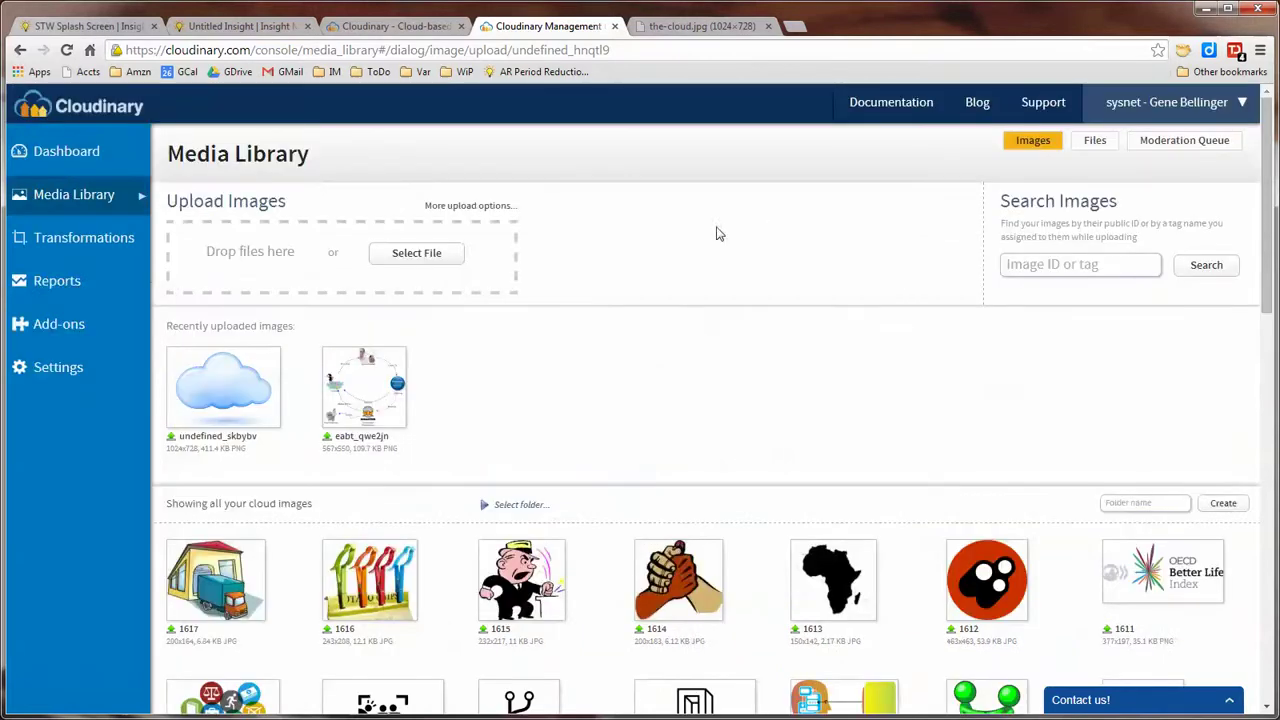
# Step: Upload the-cloud.jpg by Remote URL with public ID mycloud and its tags
pyautogui.click(470, 207)
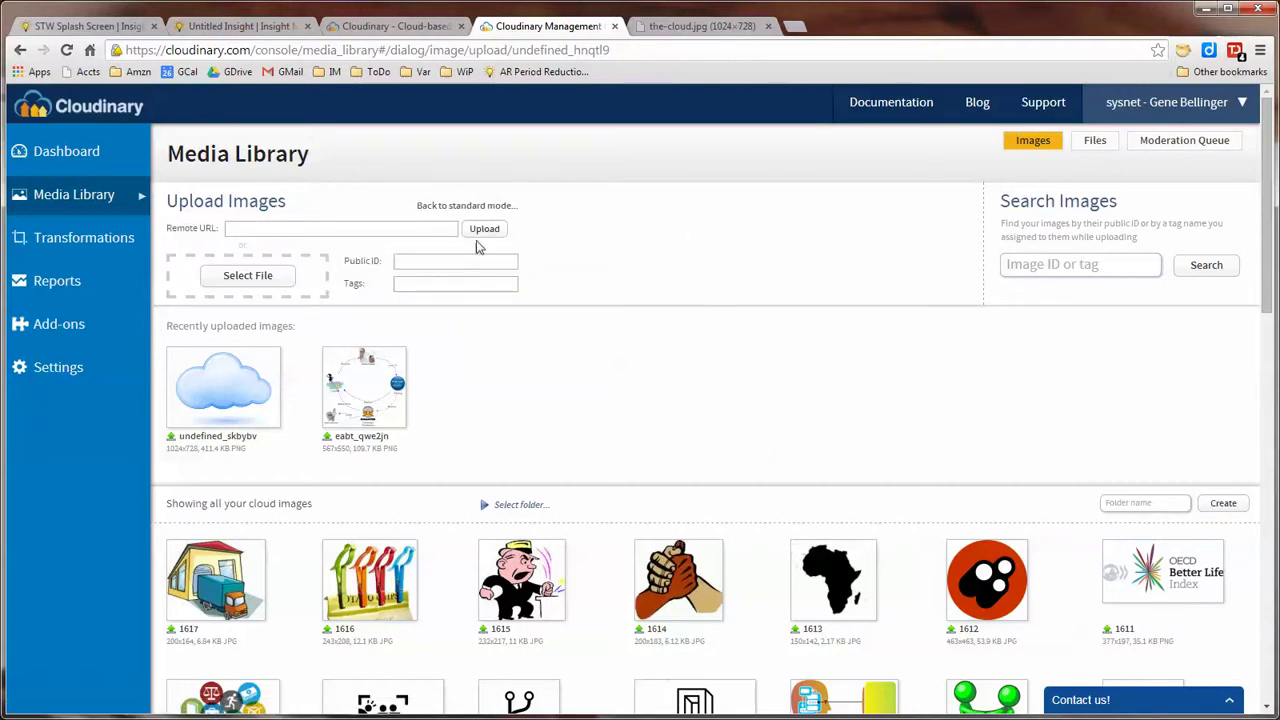
pyautogui.click(705, 27)
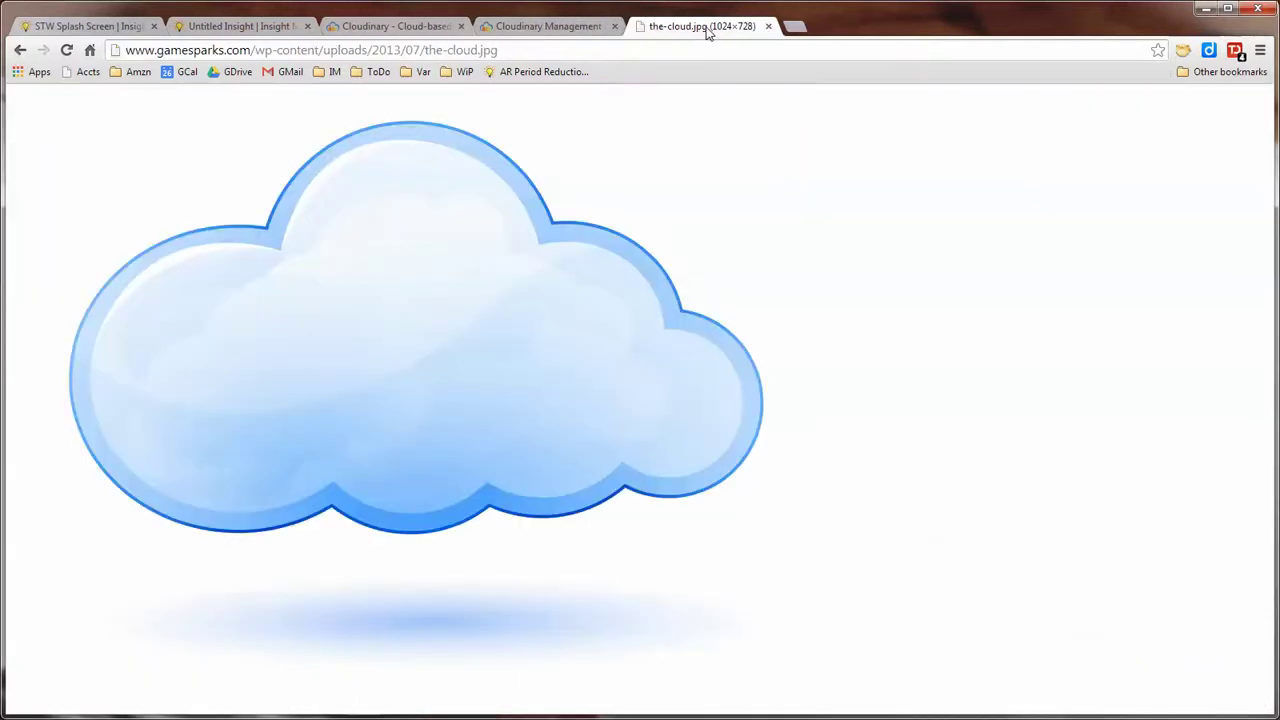
pyautogui.click(468, 50)
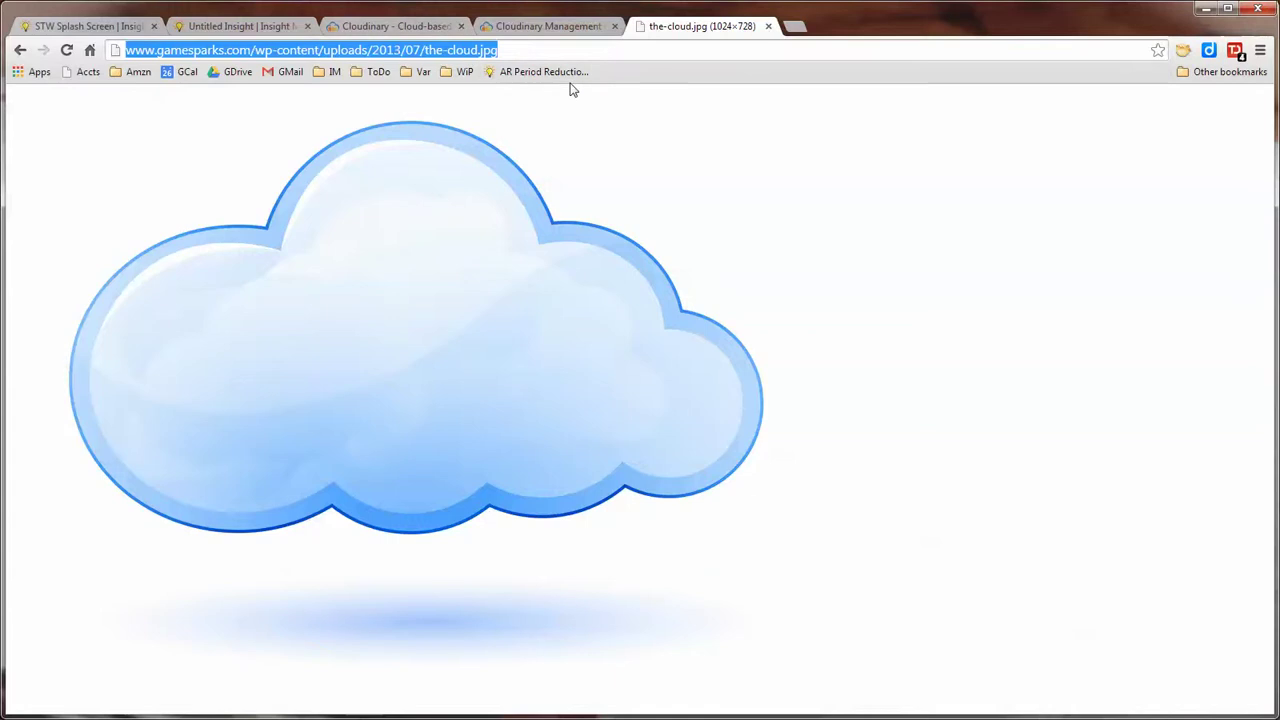
pyautogui.moveTo(405, 50); pyautogui.dragTo(333, 228)
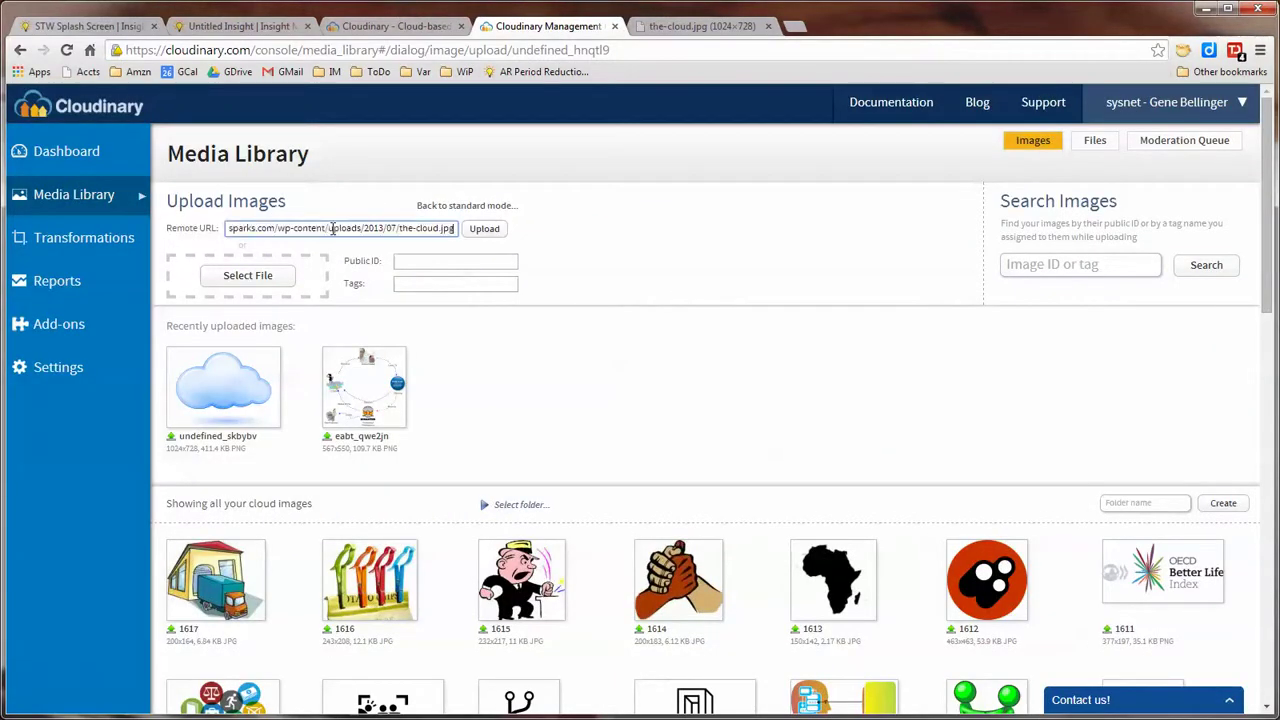
pyautogui.click(420, 260)
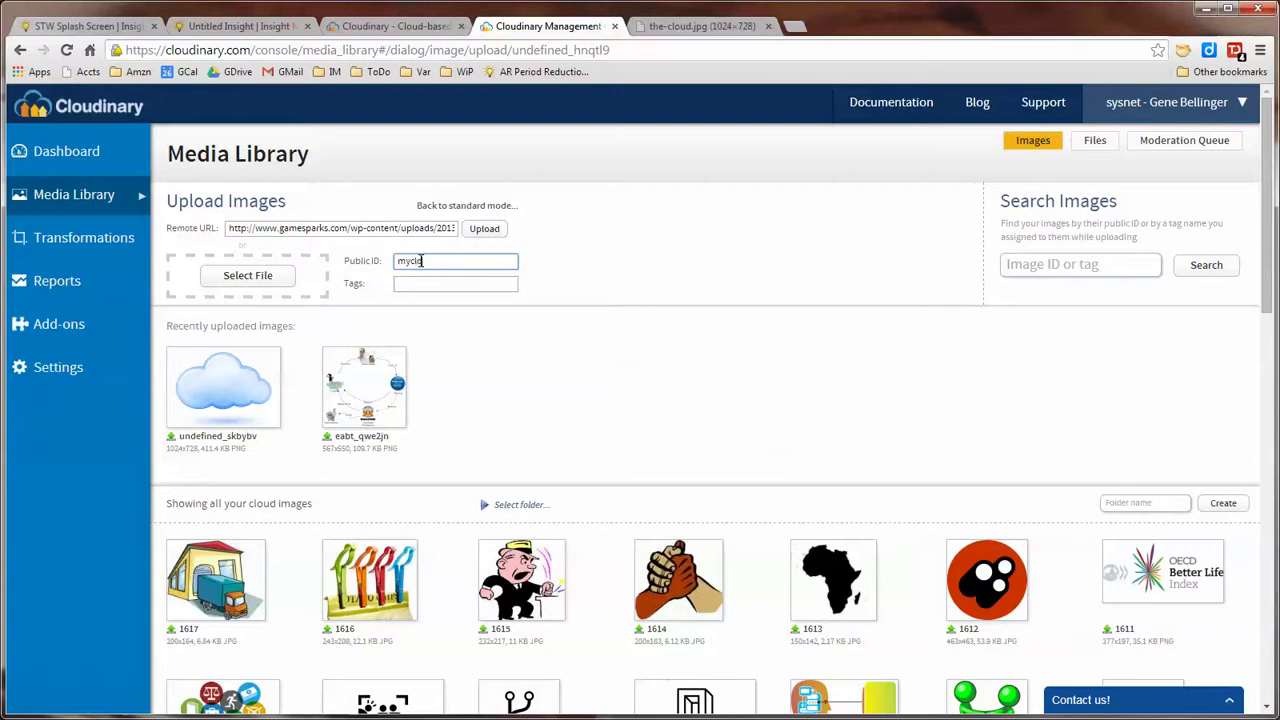
pyautogui.click(421, 281)
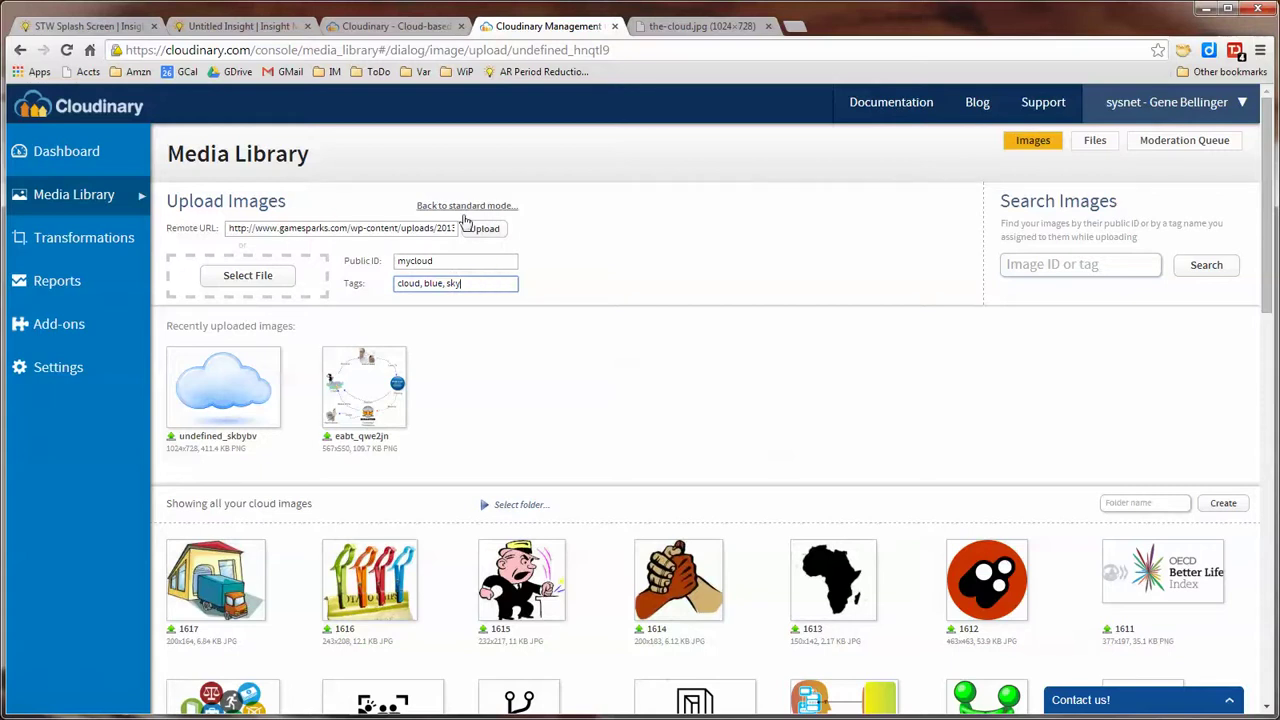
pyautogui.click(486, 230)
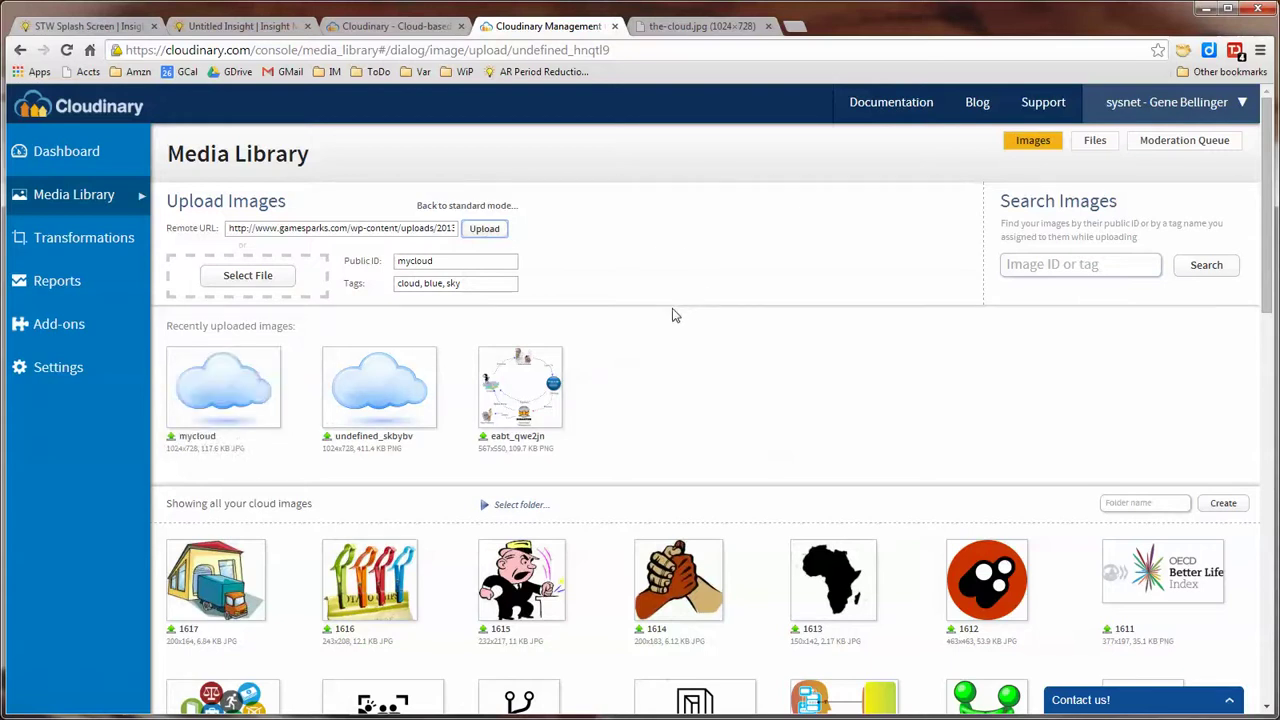
# Step: Remove the sky tag from mycloud, keeping blue and cloud, and return to the library
pyautogui.click(228, 390)
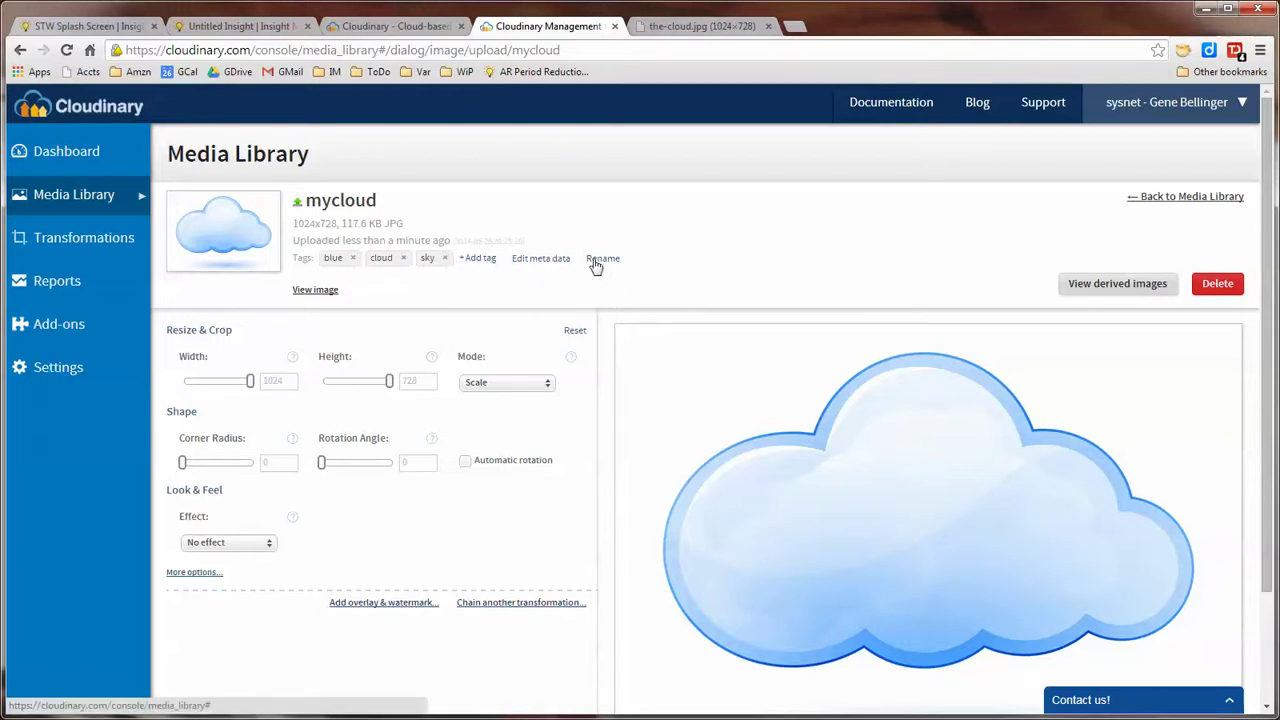
pyautogui.click(446, 258)
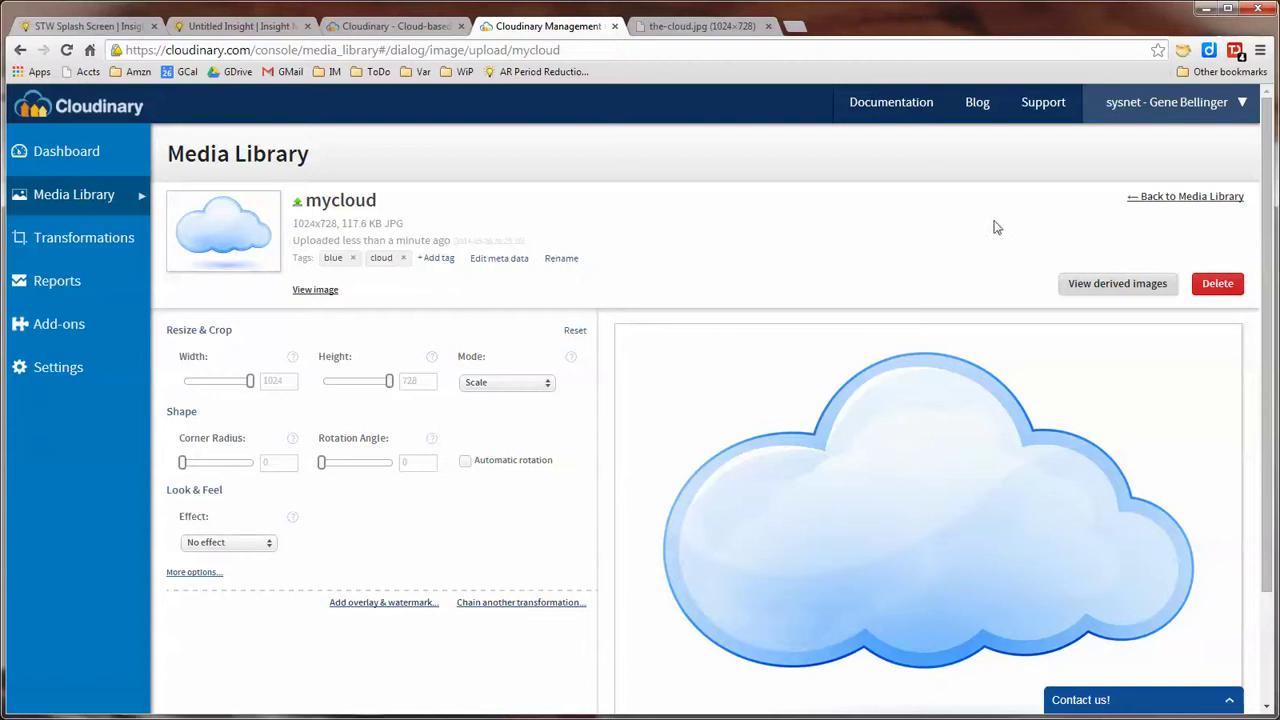
pyautogui.click(1187, 197)
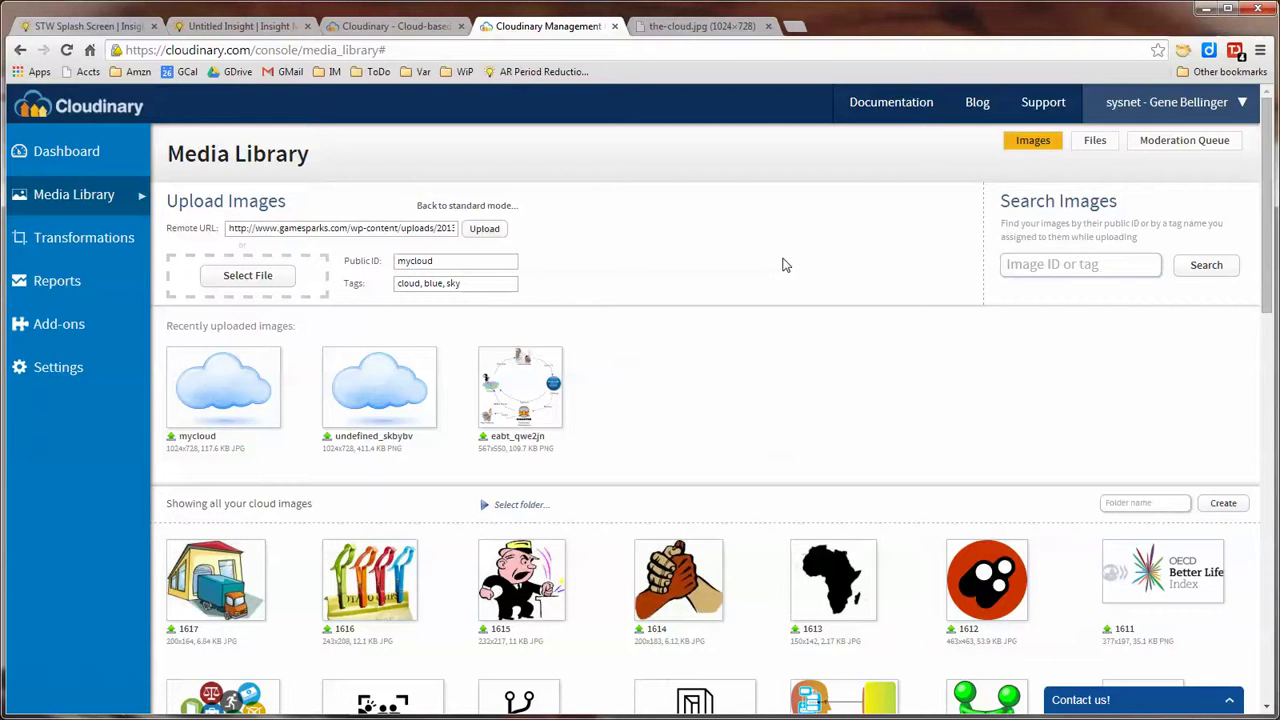
pyautogui.click(212, 400)
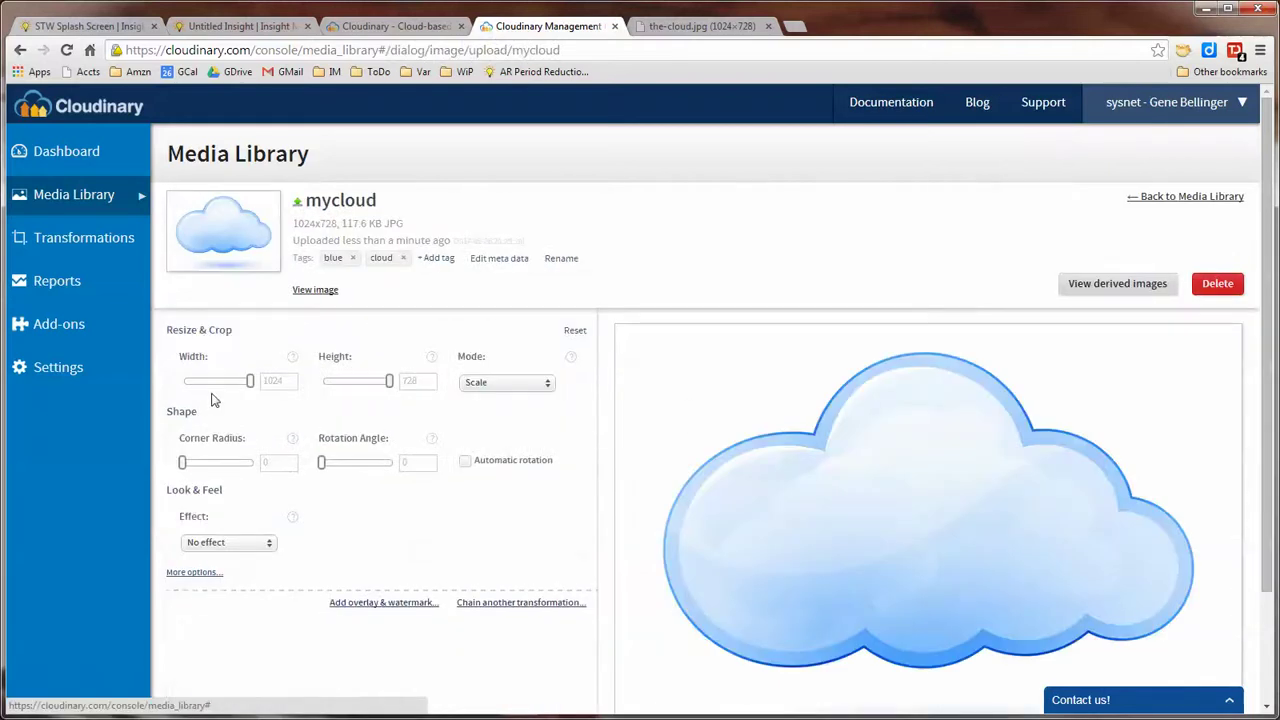
pyautogui.click(1166, 200)
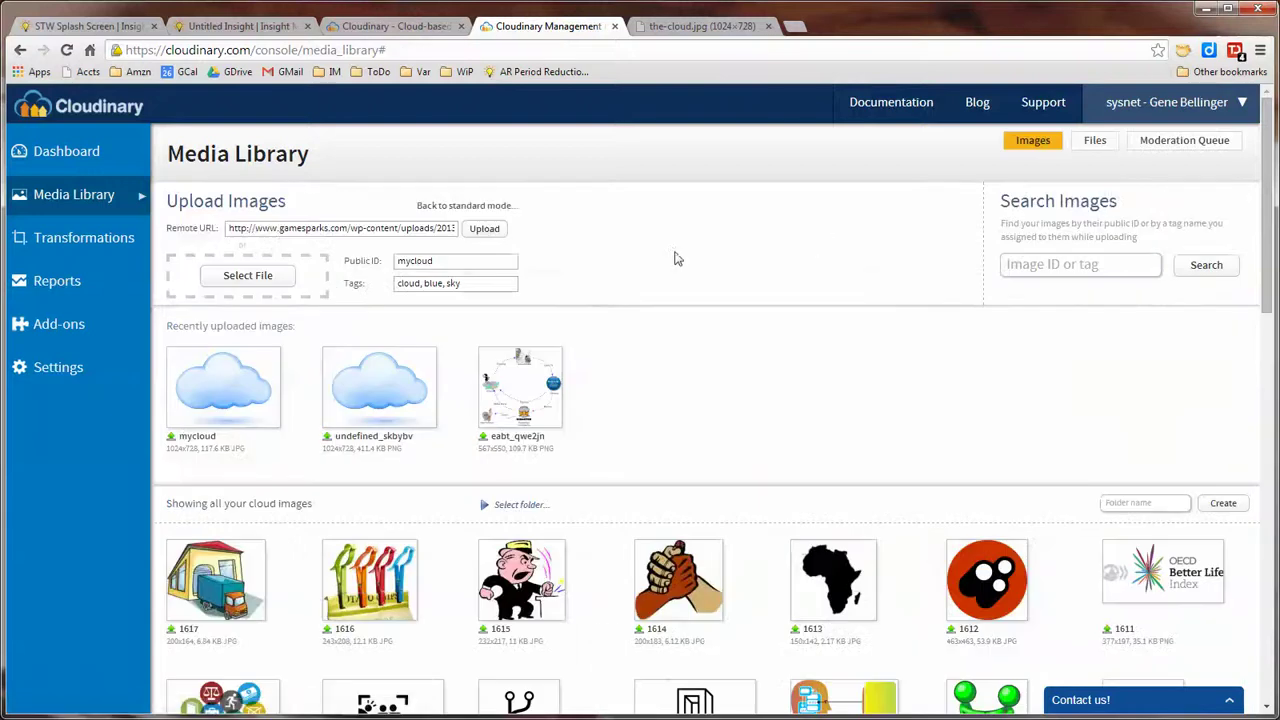
# Step: Copy the mycloud image URL and go back to the Untitled Insight model
pyautogui.rightClick(204, 382)
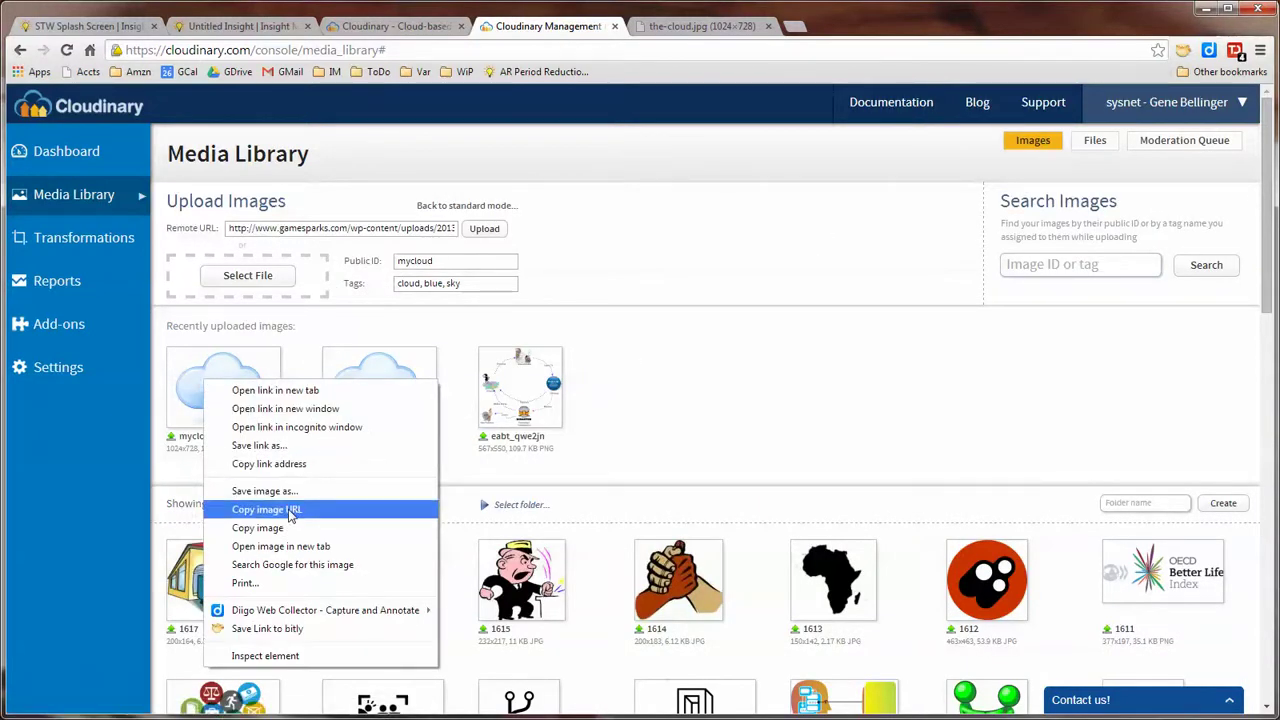
pyautogui.click(290, 510)
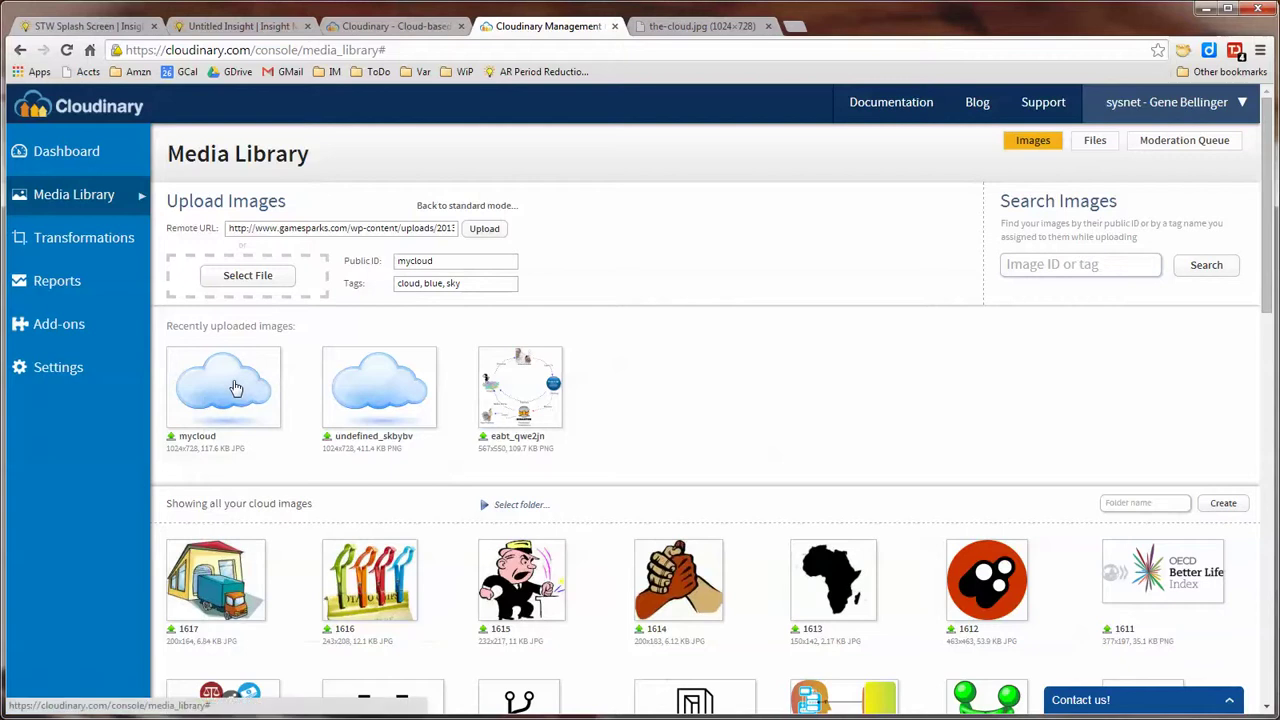
pyautogui.click(248, 27)
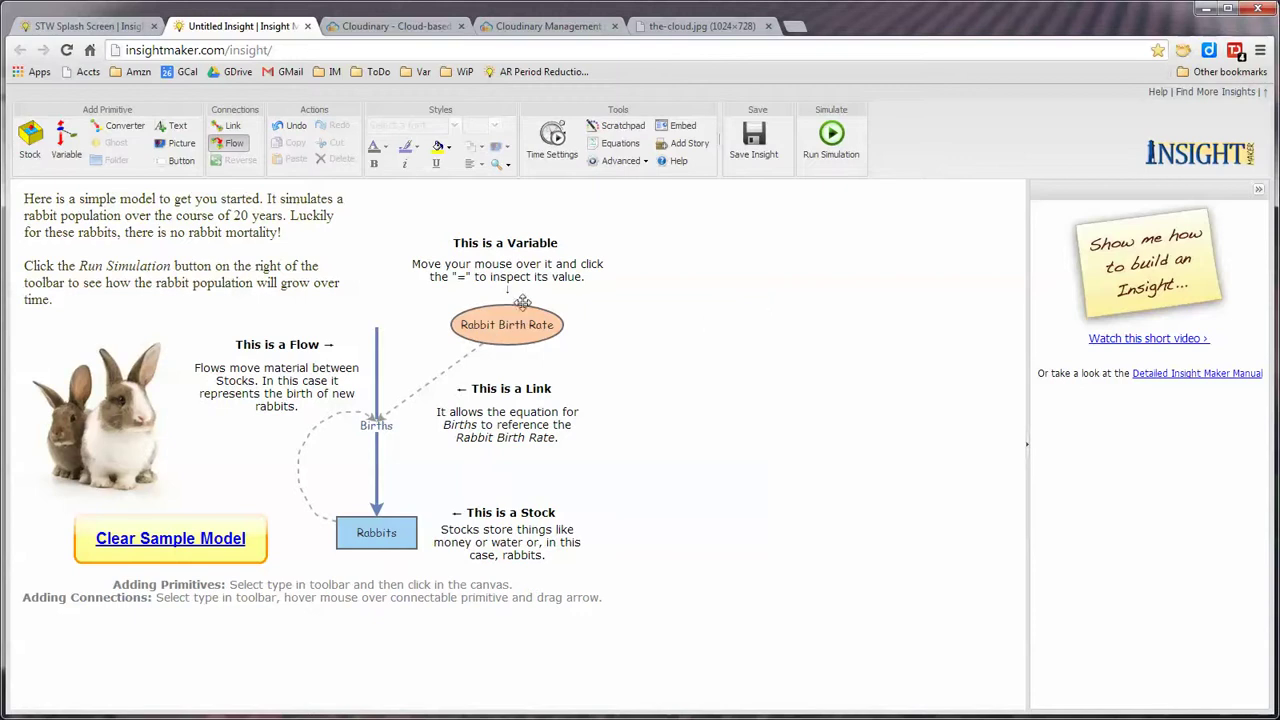
# Step: Swap the rabbit picture for a Custom Image using the pasted mycloud Cloudinary URL
pyautogui.click(129, 427)
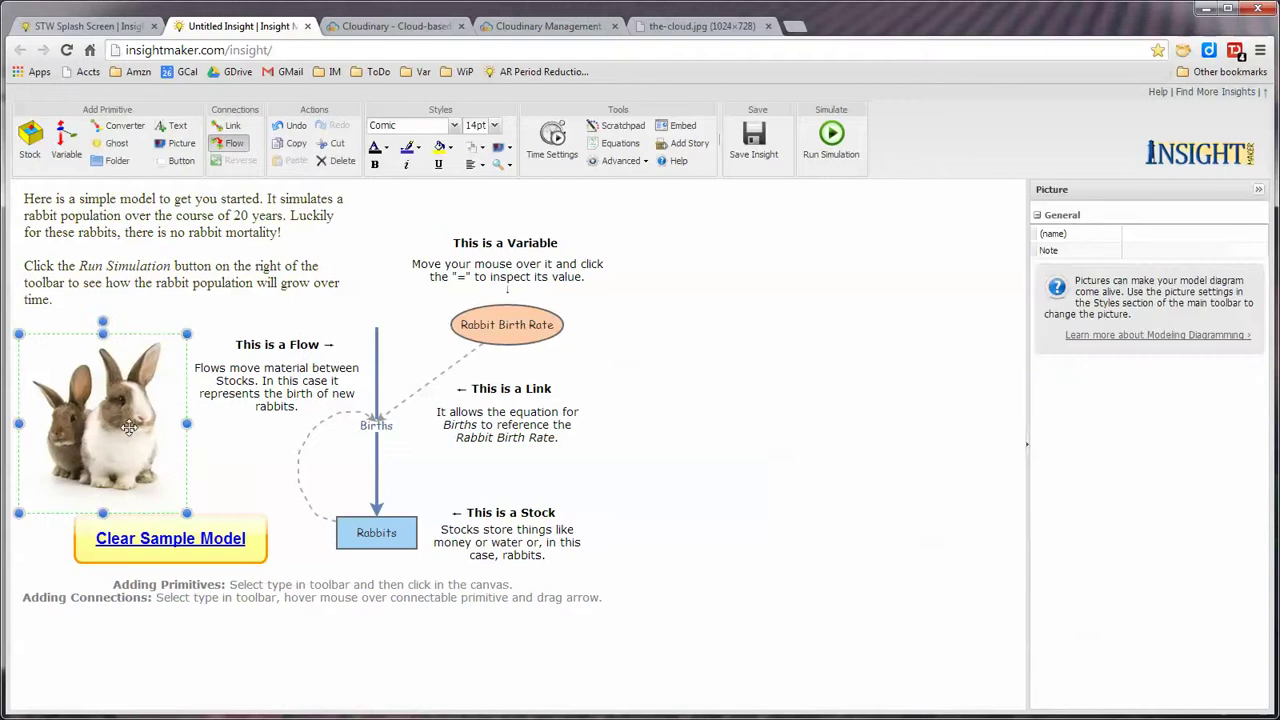
pyautogui.click(508, 148)
pyautogui.click(527, 195)
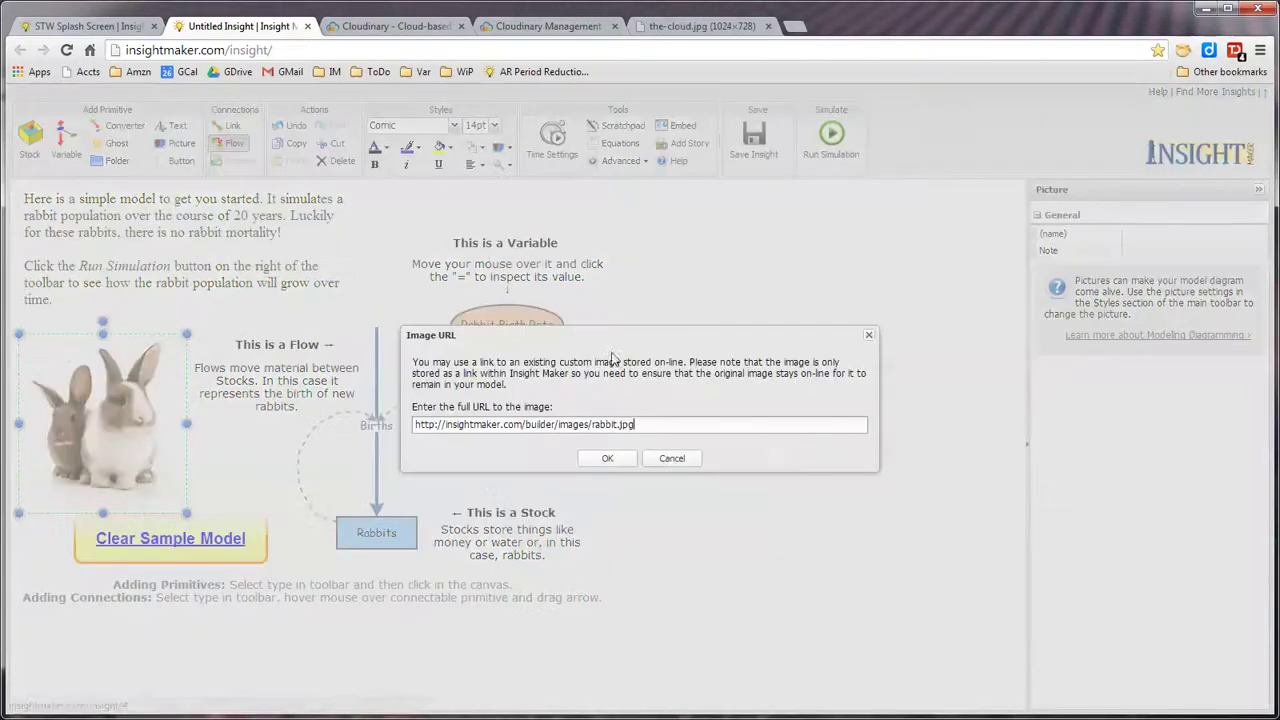
pyautogui.moveTo(652, 424); pyautogui.dragTo(405, 420)
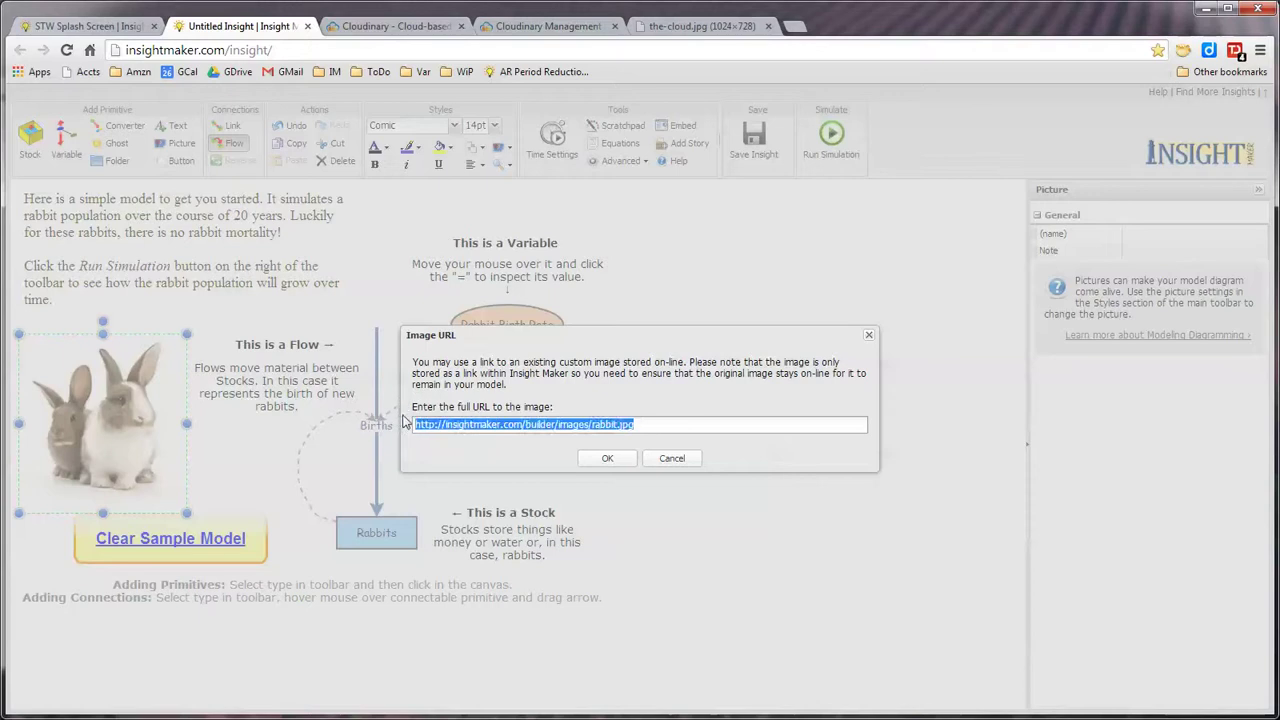
pyautogui.hotkey('ctrl', 'v')
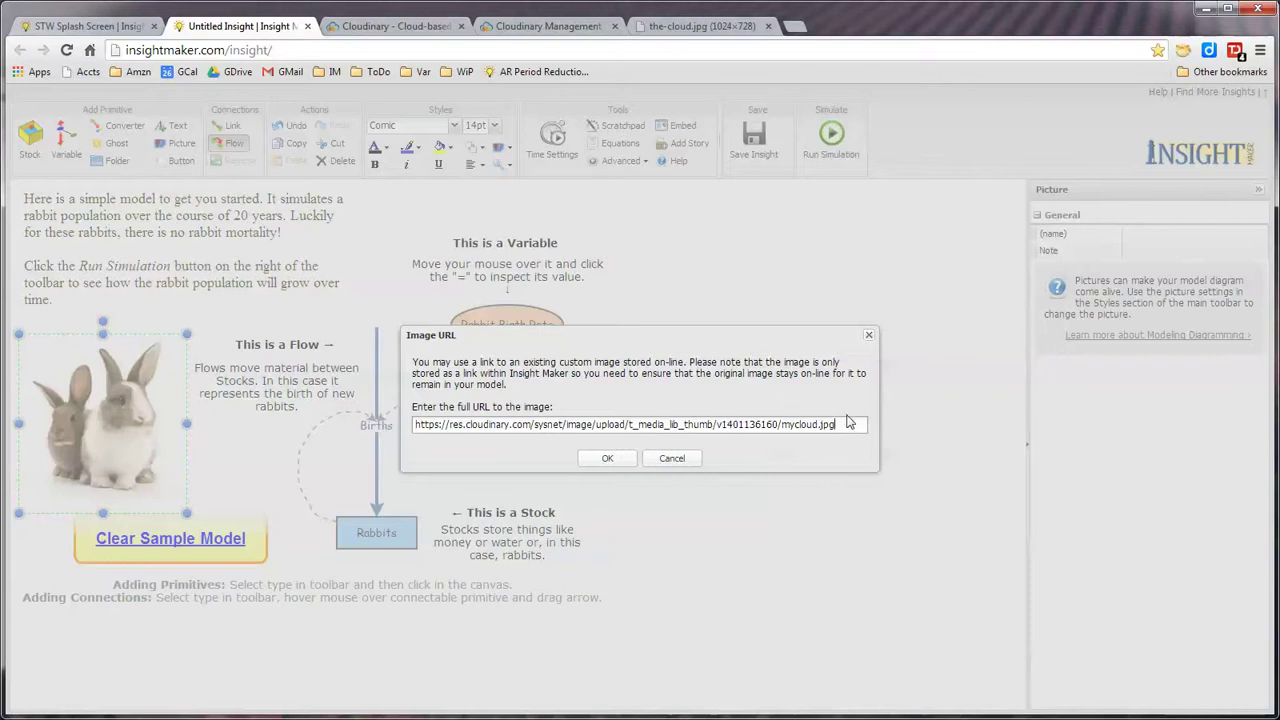
pyautogui.click(626, 458)
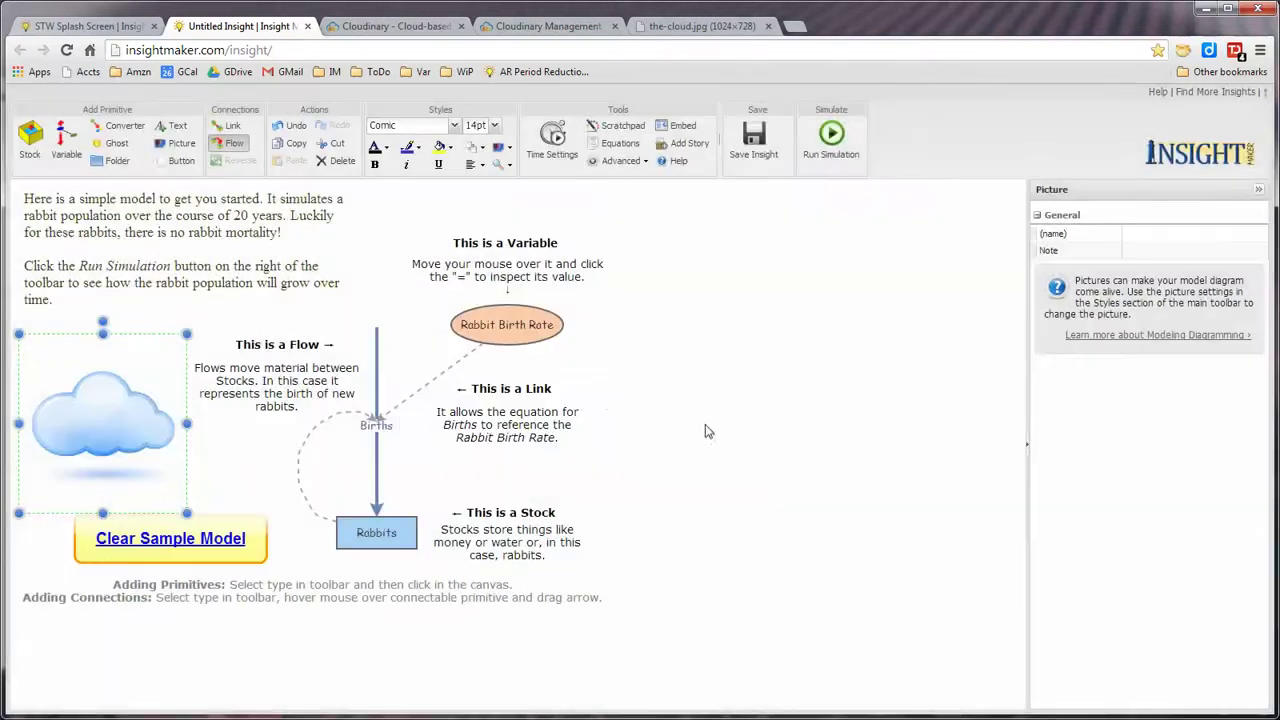
pyautogui.click(826, 354)
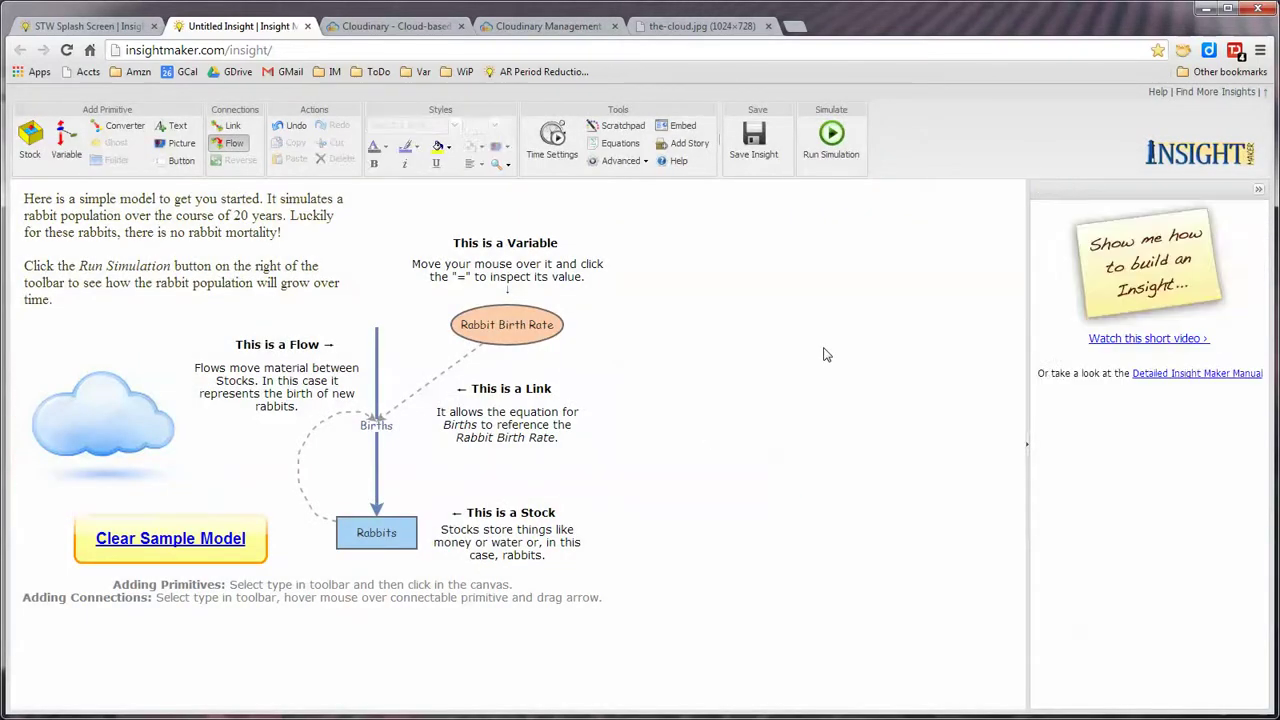
# Step: Get mycloud's full-size image link from its Cloudinary details, then return to the Insight Maker model
pyautogui.click(549, 26)
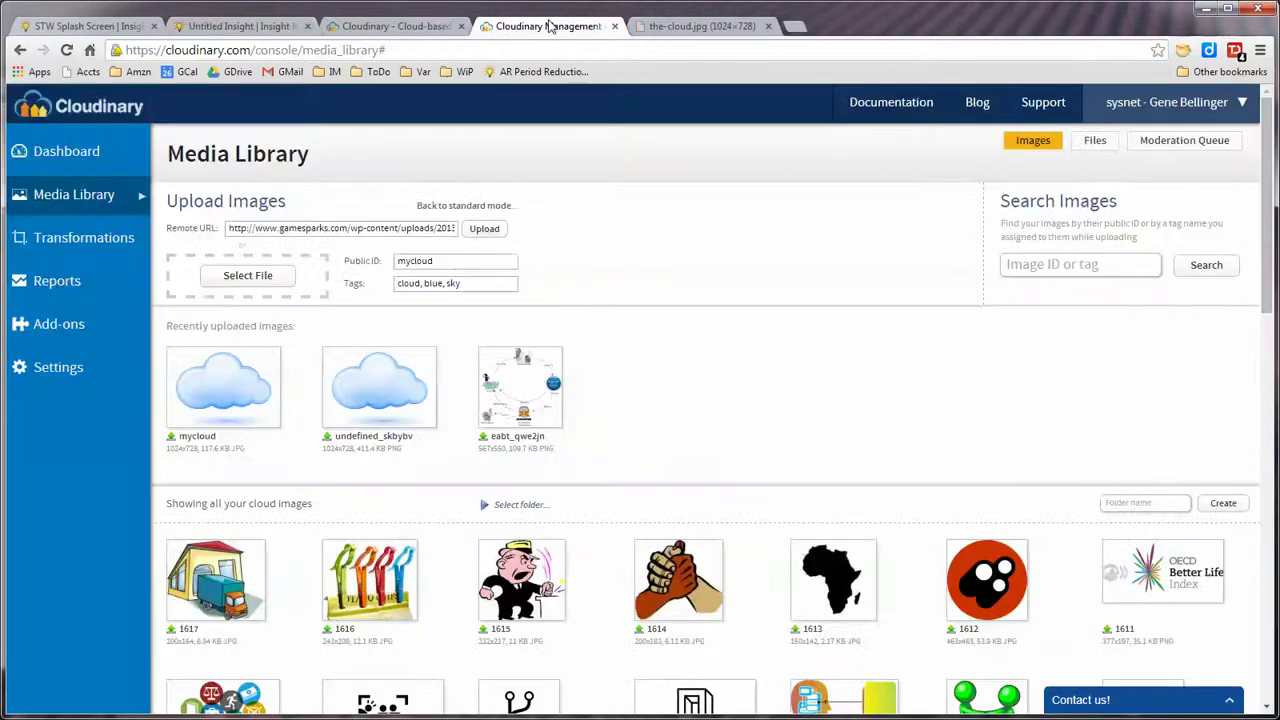
pyautogui.click(240, 368)
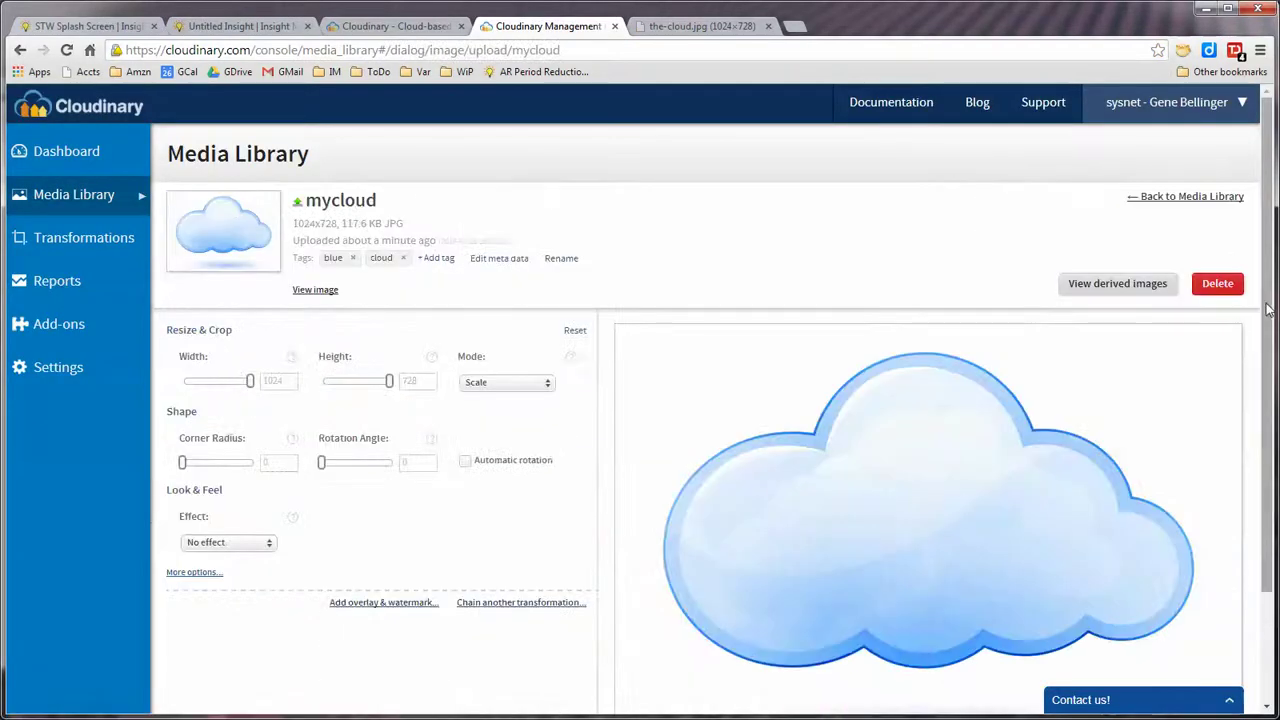
pyautogui.scroll(-2, 1270, 460)
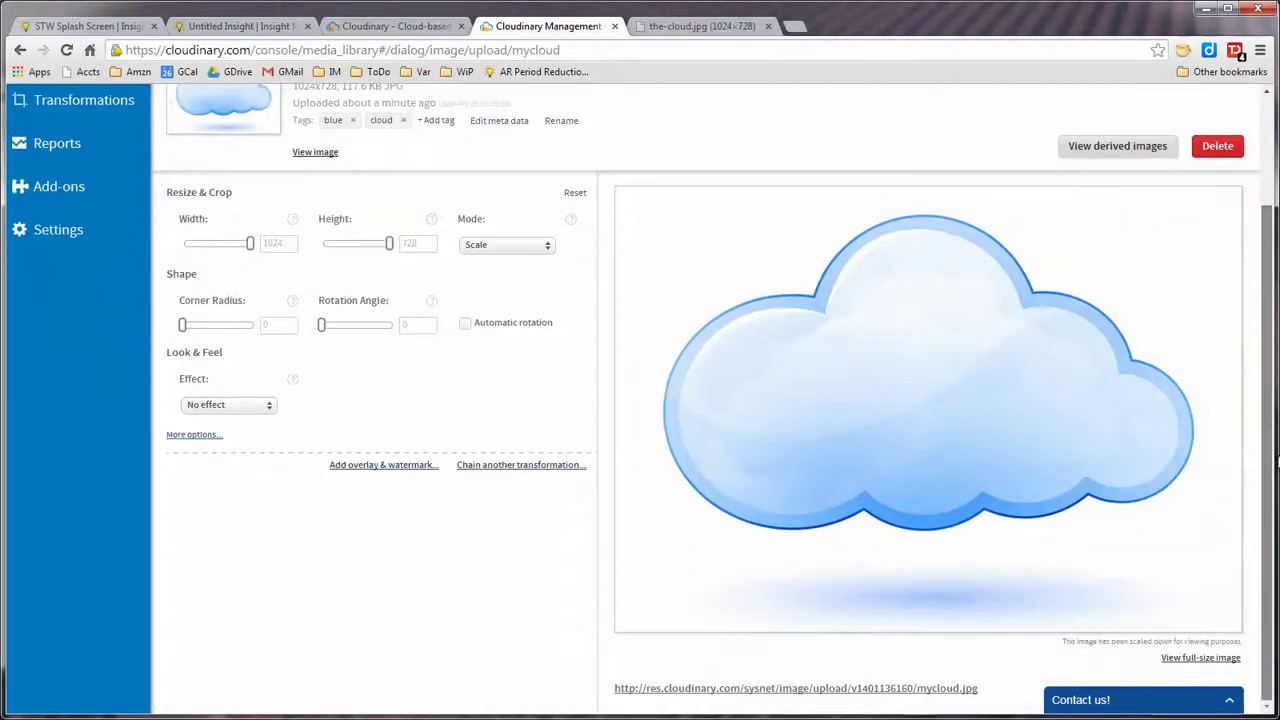
pyautogui.rightClick(912, 689)
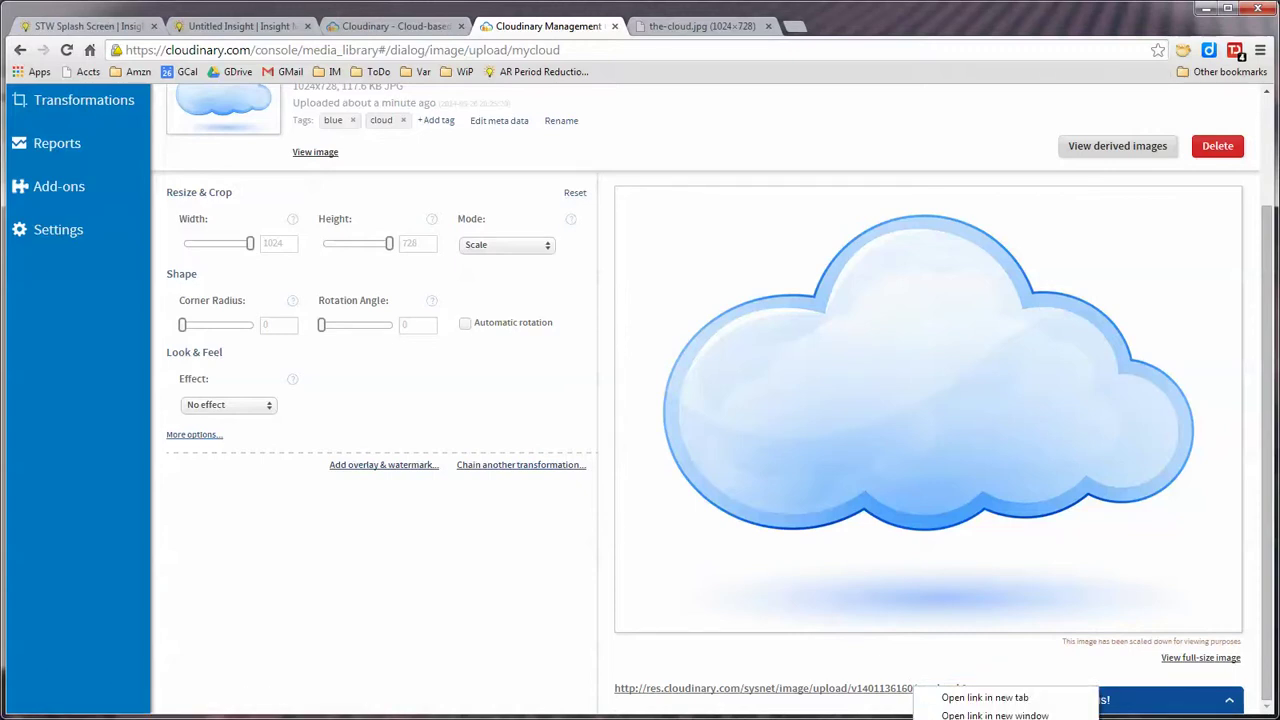
pyautogui.press('Escape')
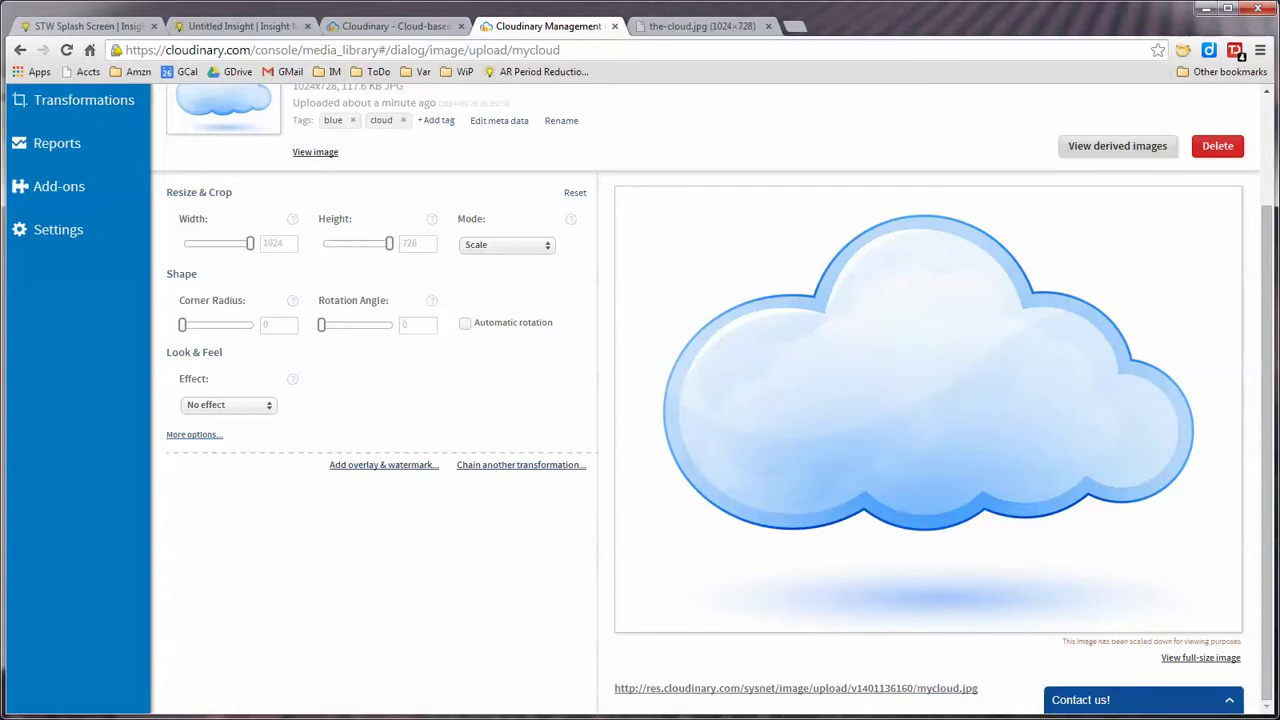
pyautogui.click(387, 28)
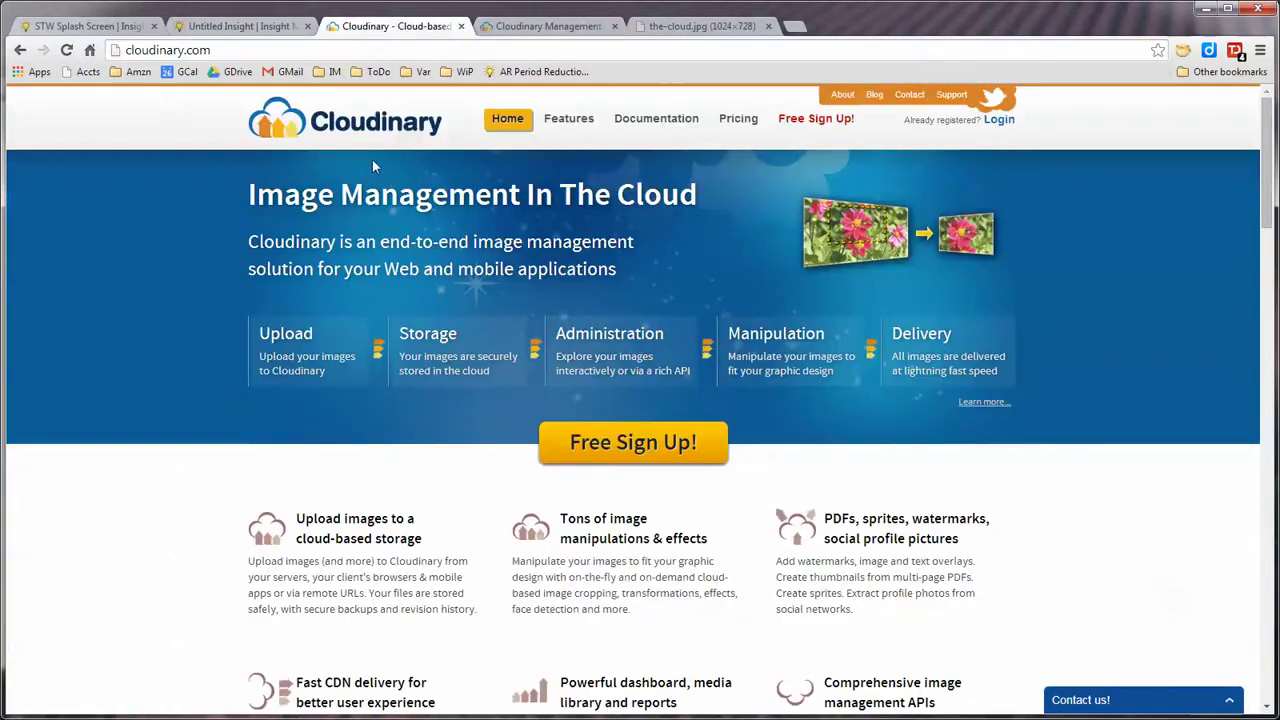
pyautogui.click(267, 28)
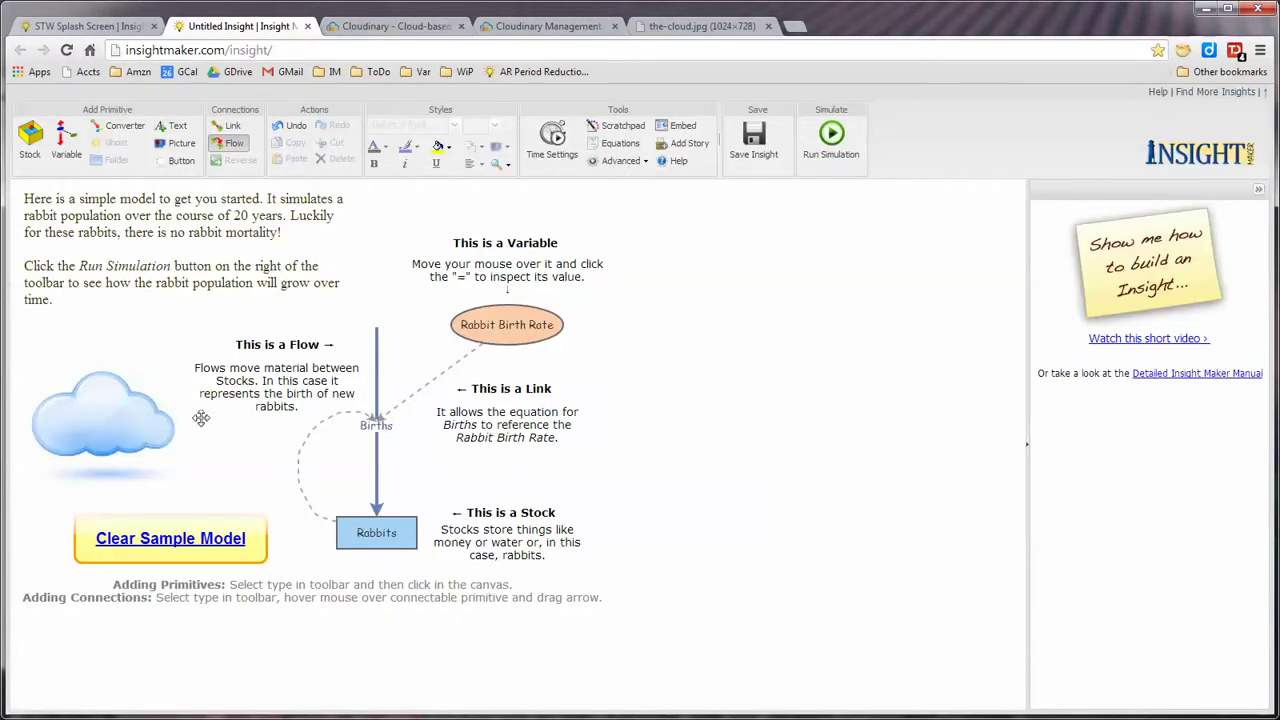
# Step: Switch the cloud picture to a custom image using the full-size mycloud.jpg link, then view the-cloud.jpg tab
pyautogui.click(170, 411)
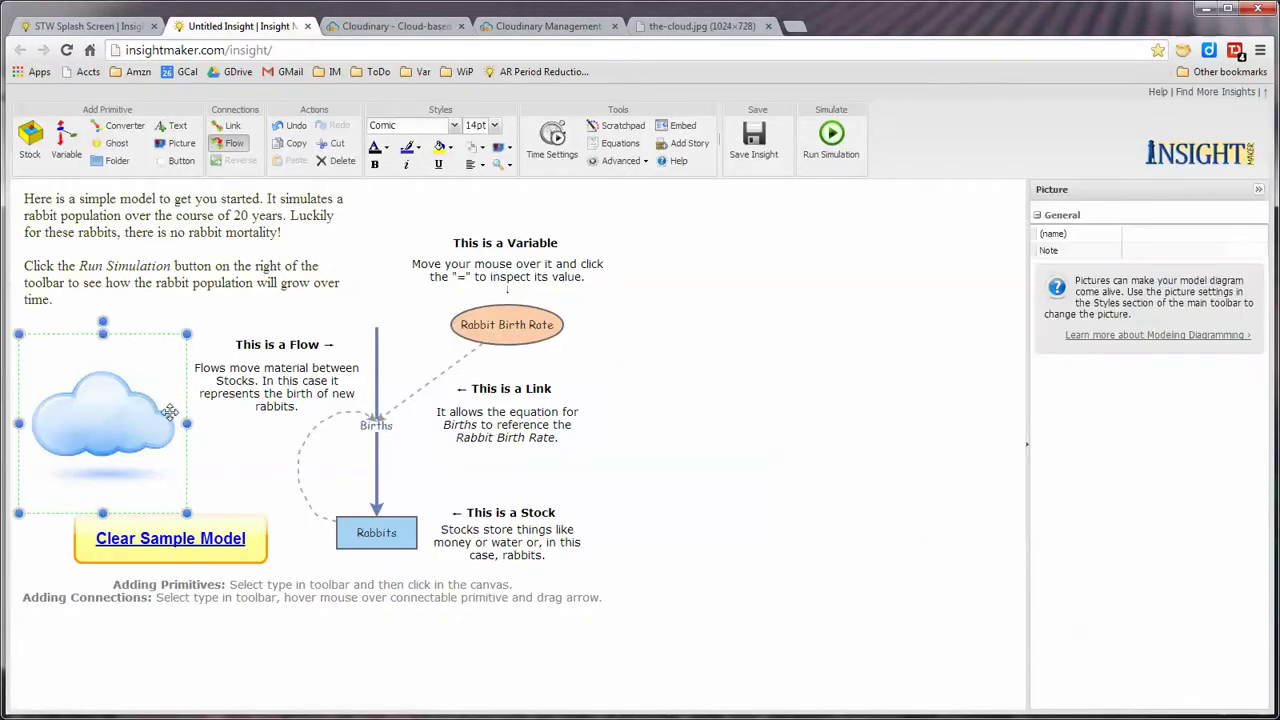
pyautogui.click(501, 147)
pyautogui.click(520, 194)
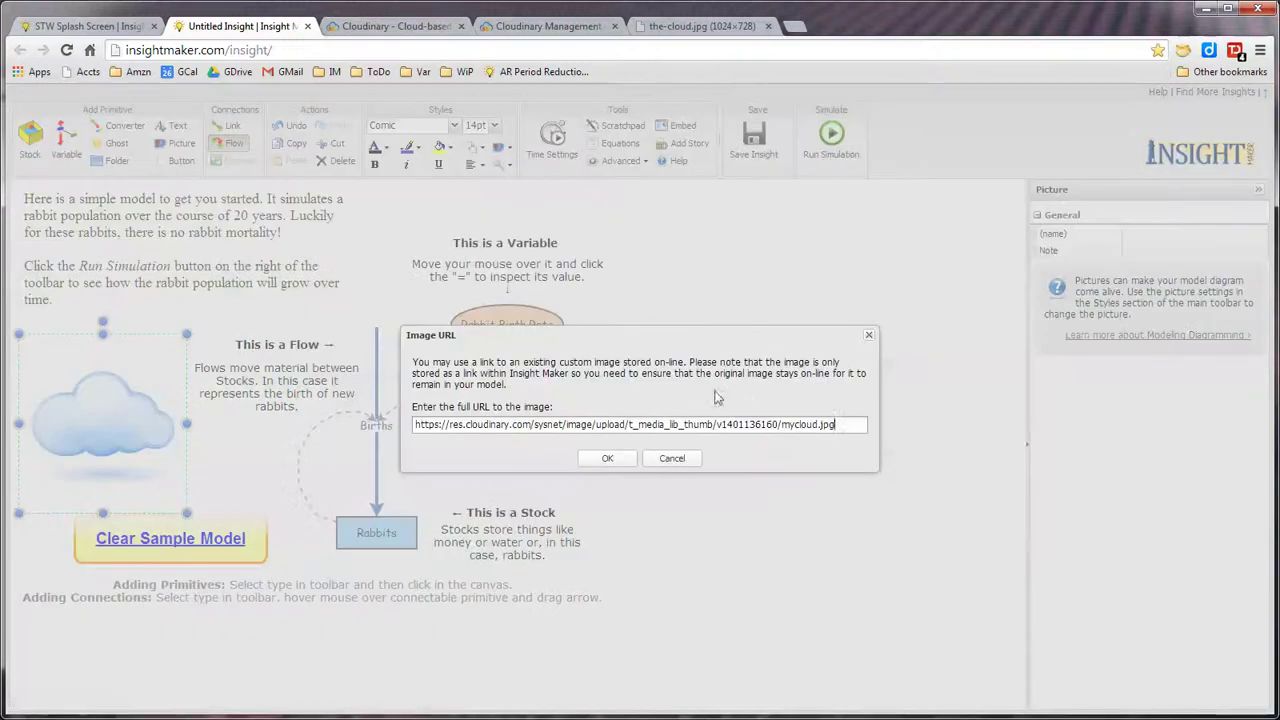
pyautogui.moveTo(861, 423); pyautogui.dragTo(407, 452)
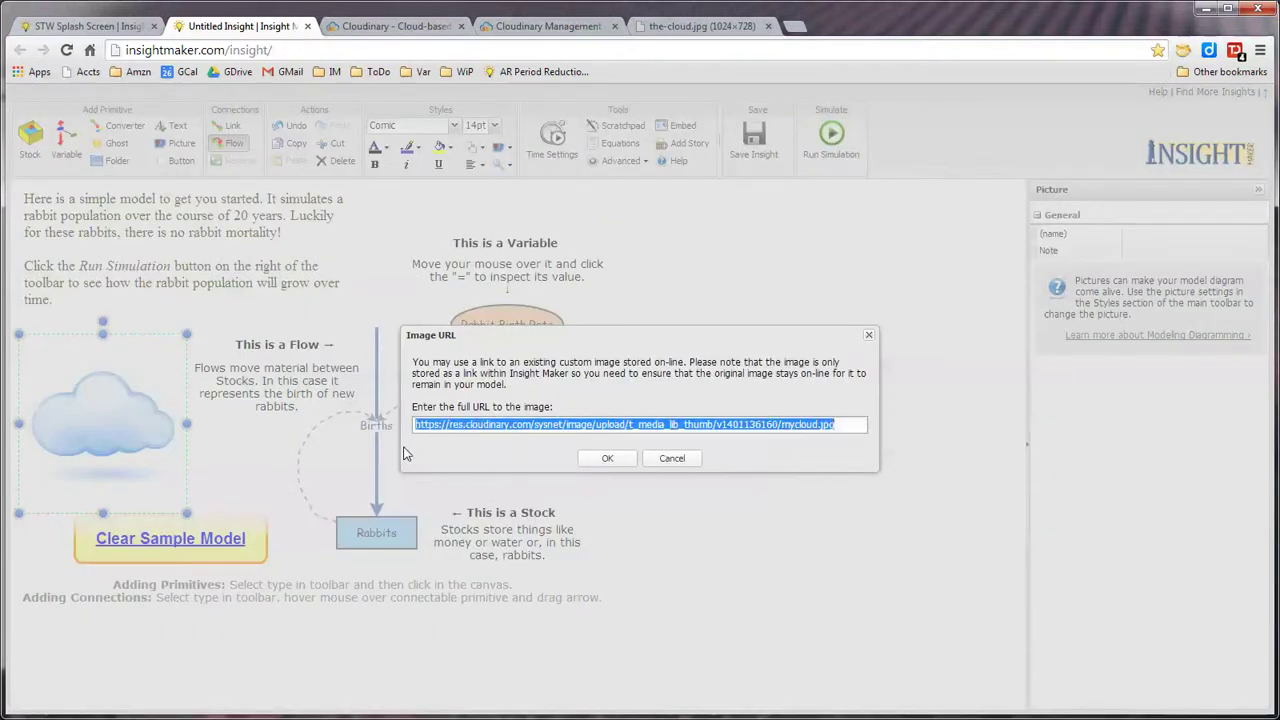
pyautogui.hotkey('ctrl', 'v')
pyautogui.click(609, 458)
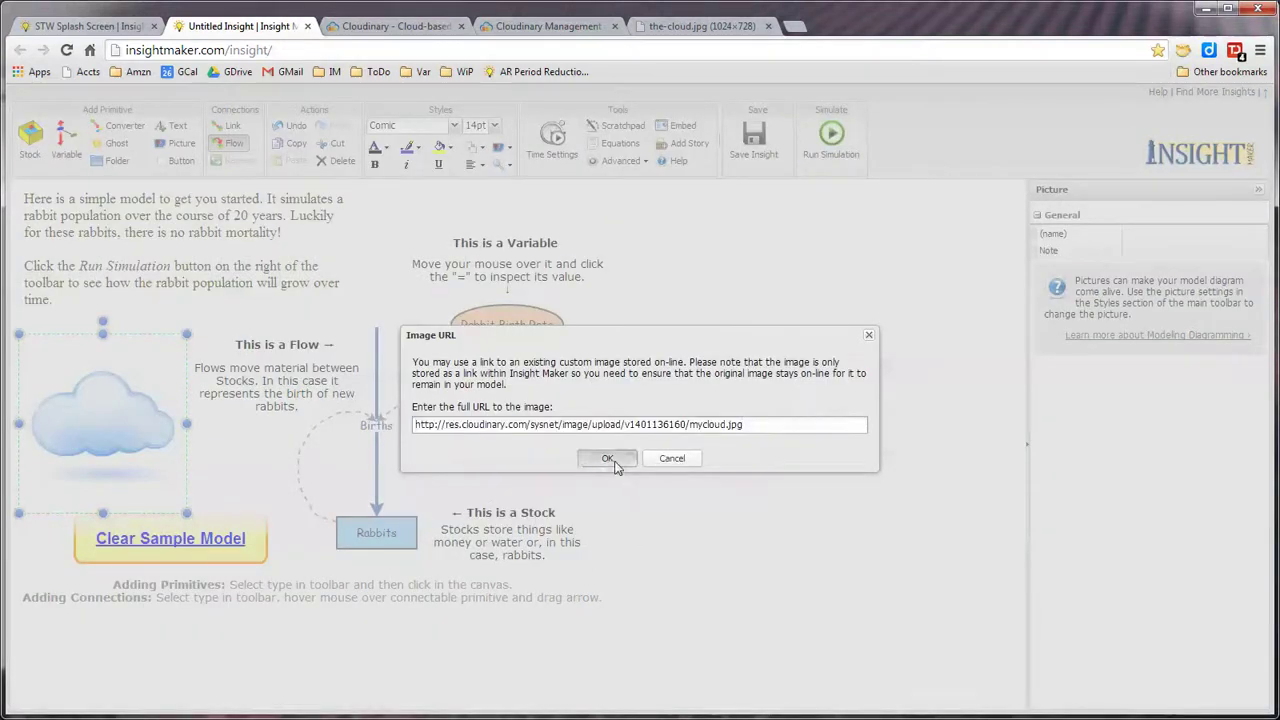
pyautogui.click(785, 450)
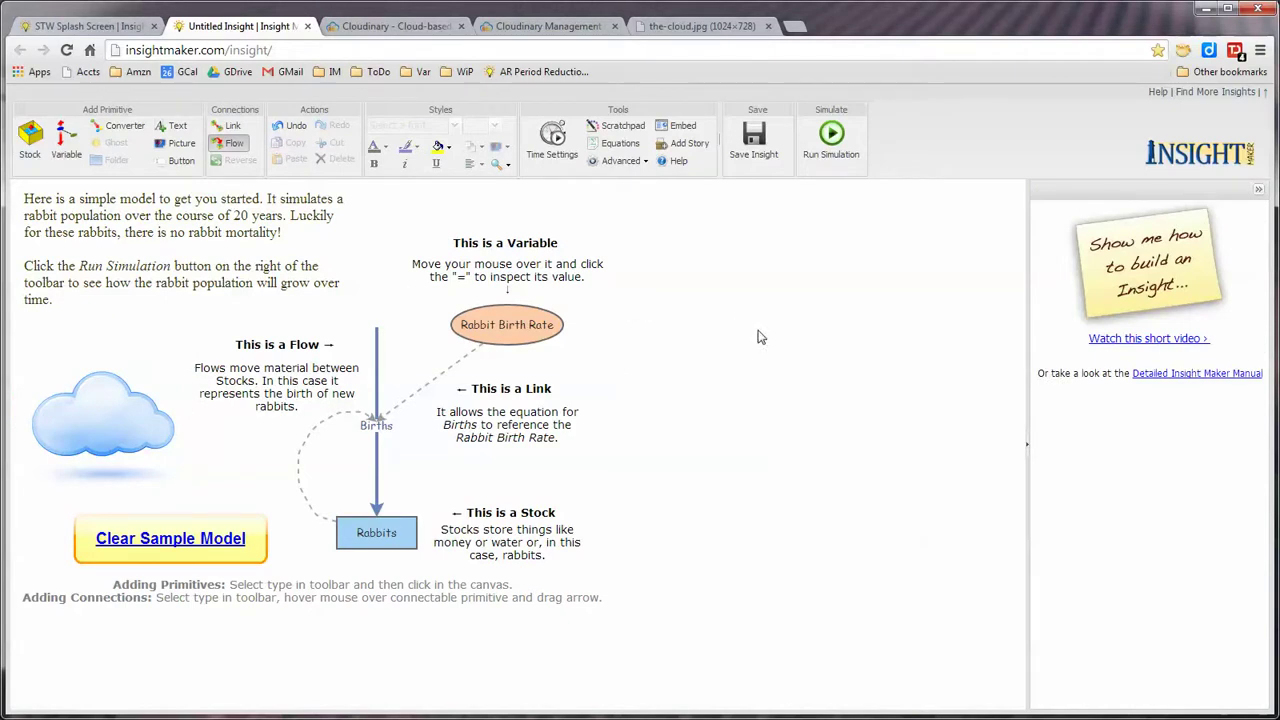
pyautogui.click(672, 31)
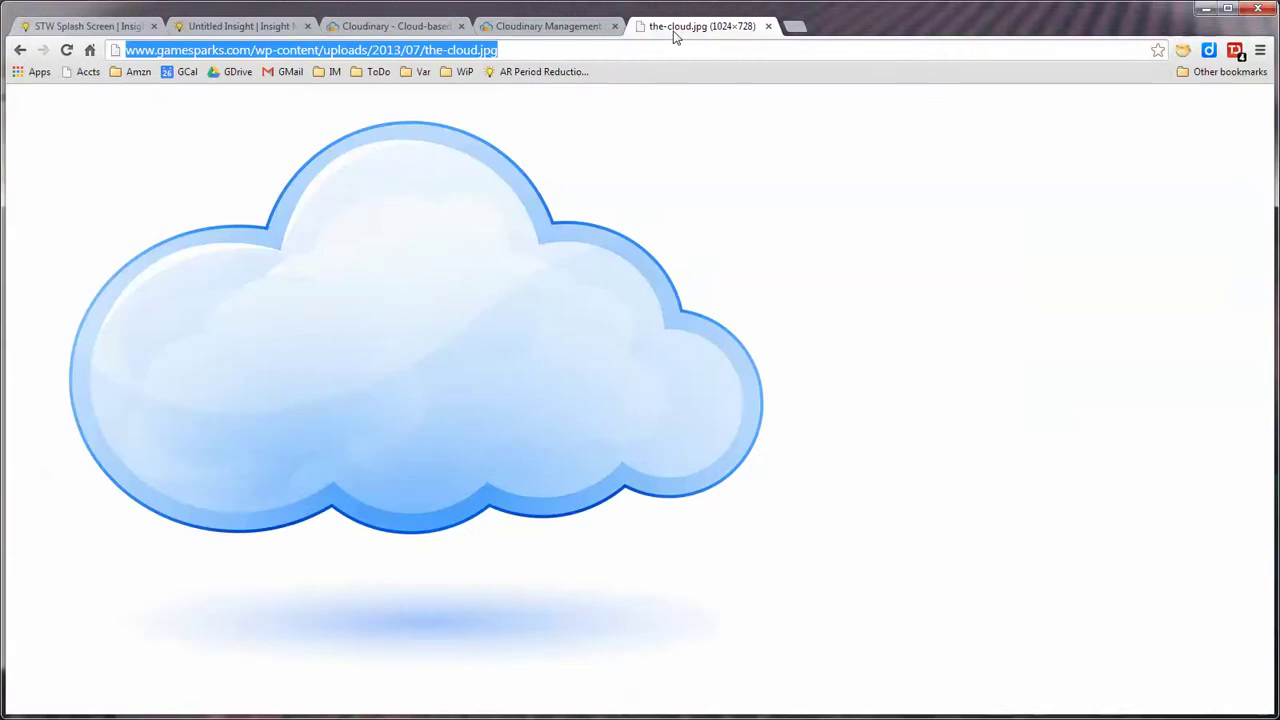
# Step: Return to the Cloudinary Media Library and delete the eabt_qwe2jn image
pyautogui.click(769, 28)
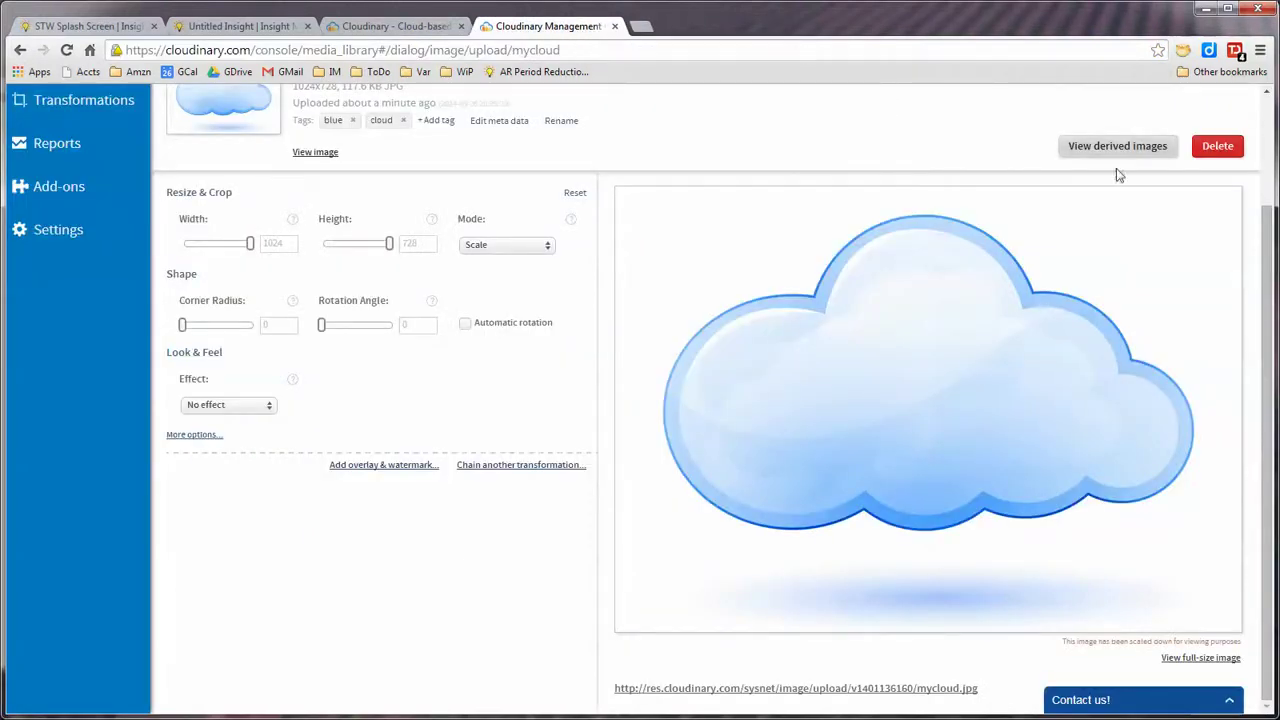
pyautogui.scroll(2, 1262, 240)
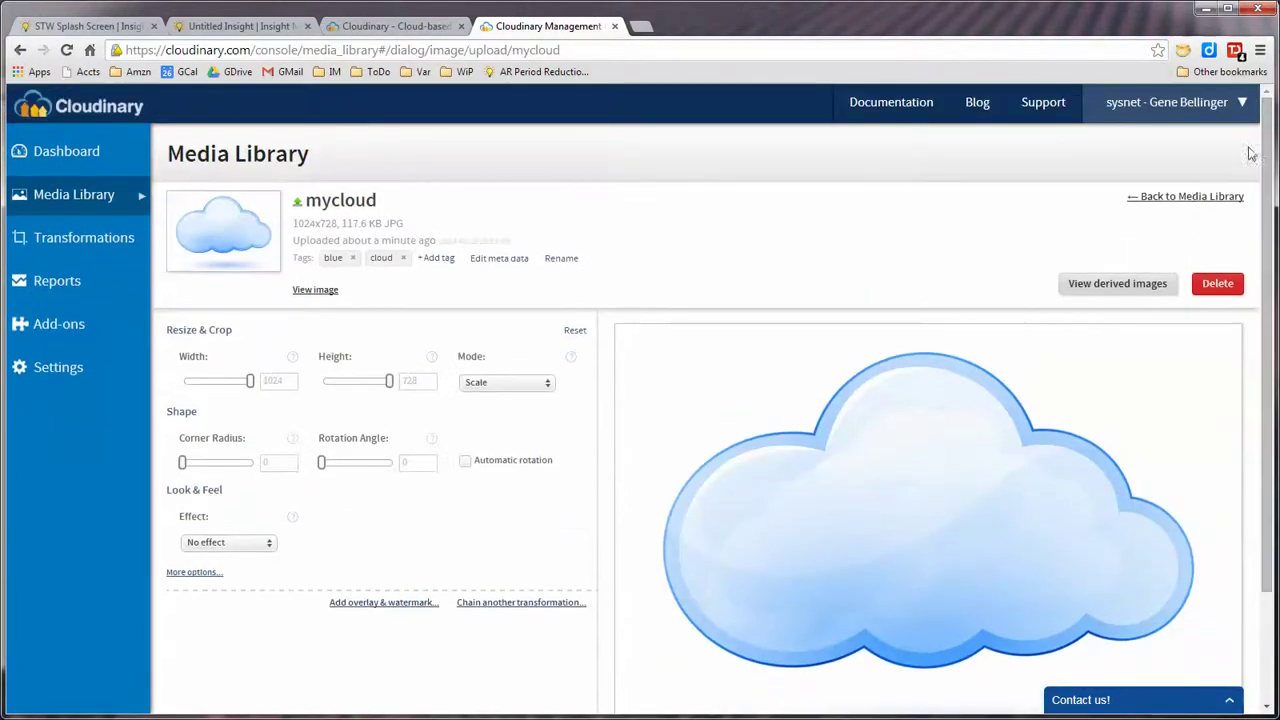
pyautogui.click(1197, 198)
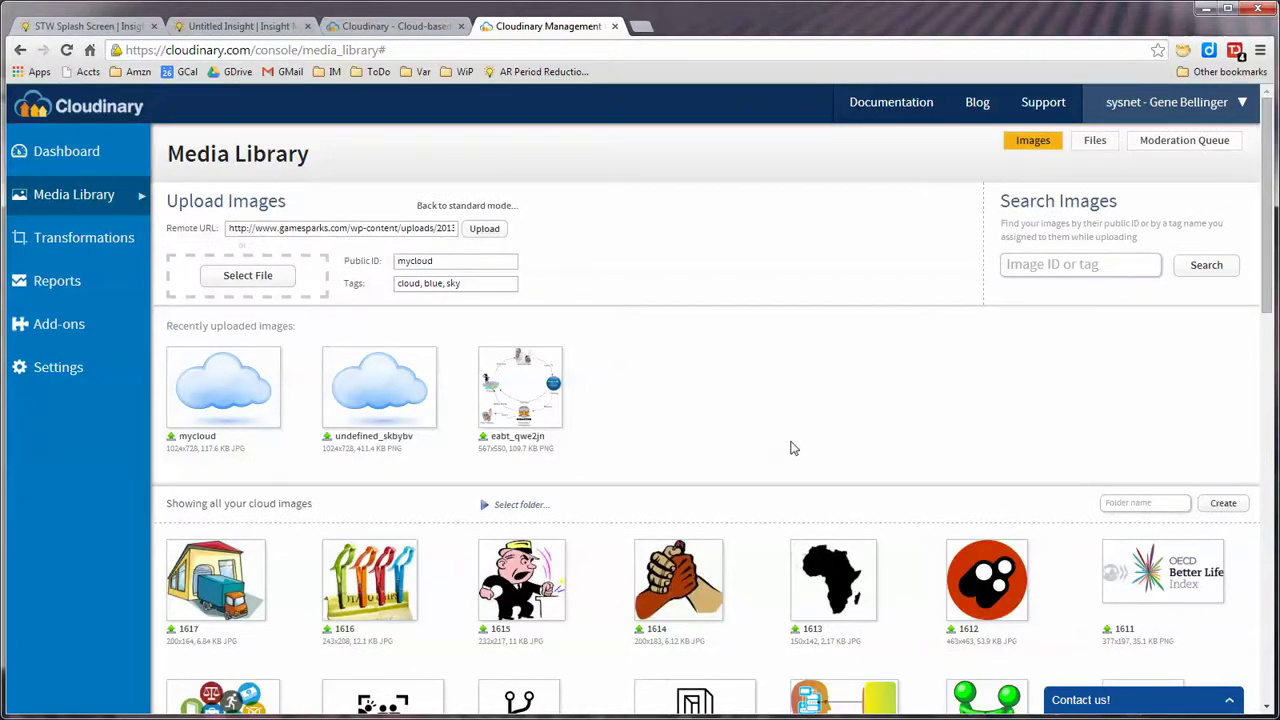
pyautogui.click(540, 392)
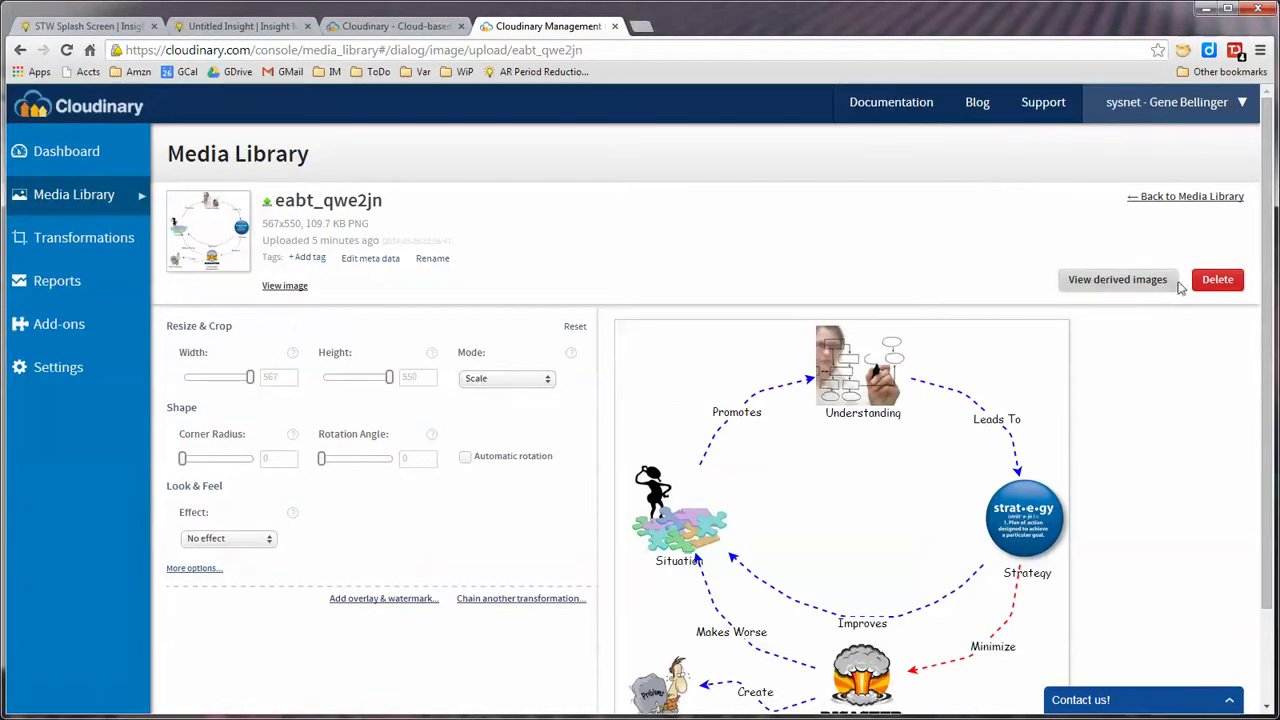
pyautogui.click(1217, 280)
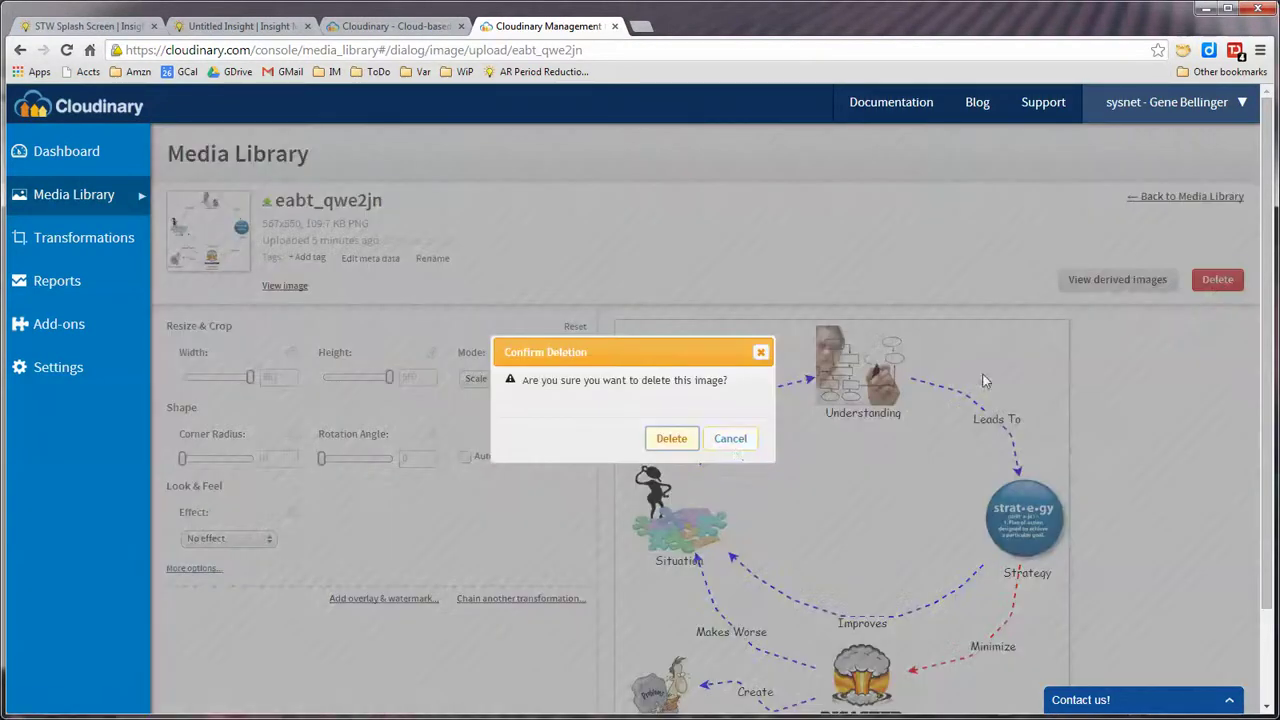
pyautogui.click(686, 440)
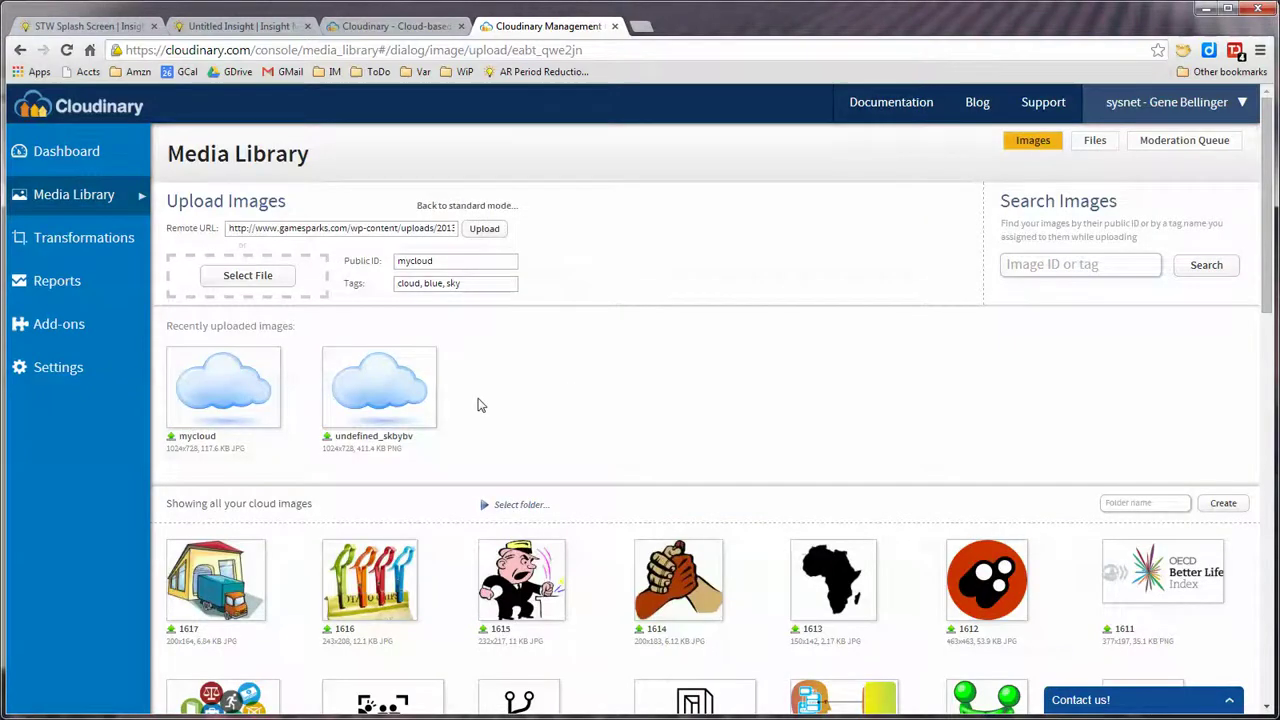
# Step: Delete the undefined_skbybv and mycloud images from the Media Library
pyautogui.click(407, 398)
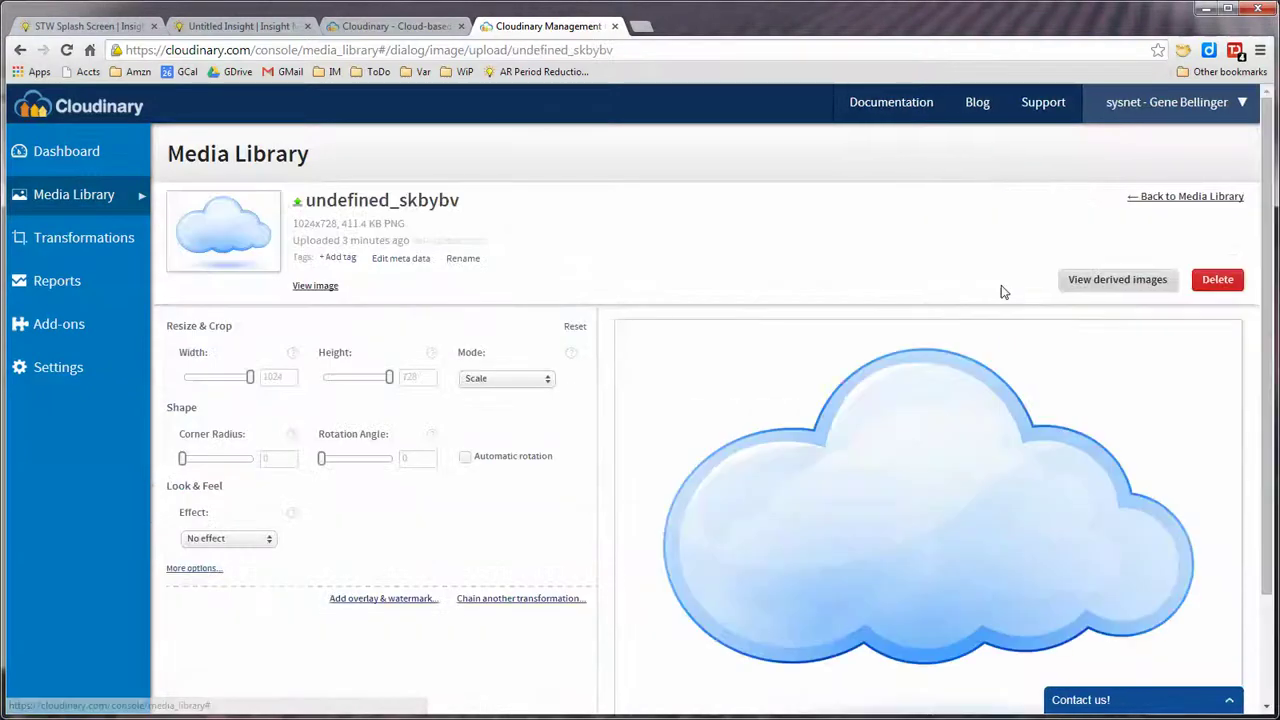
pyautogui.click(1227, 291)
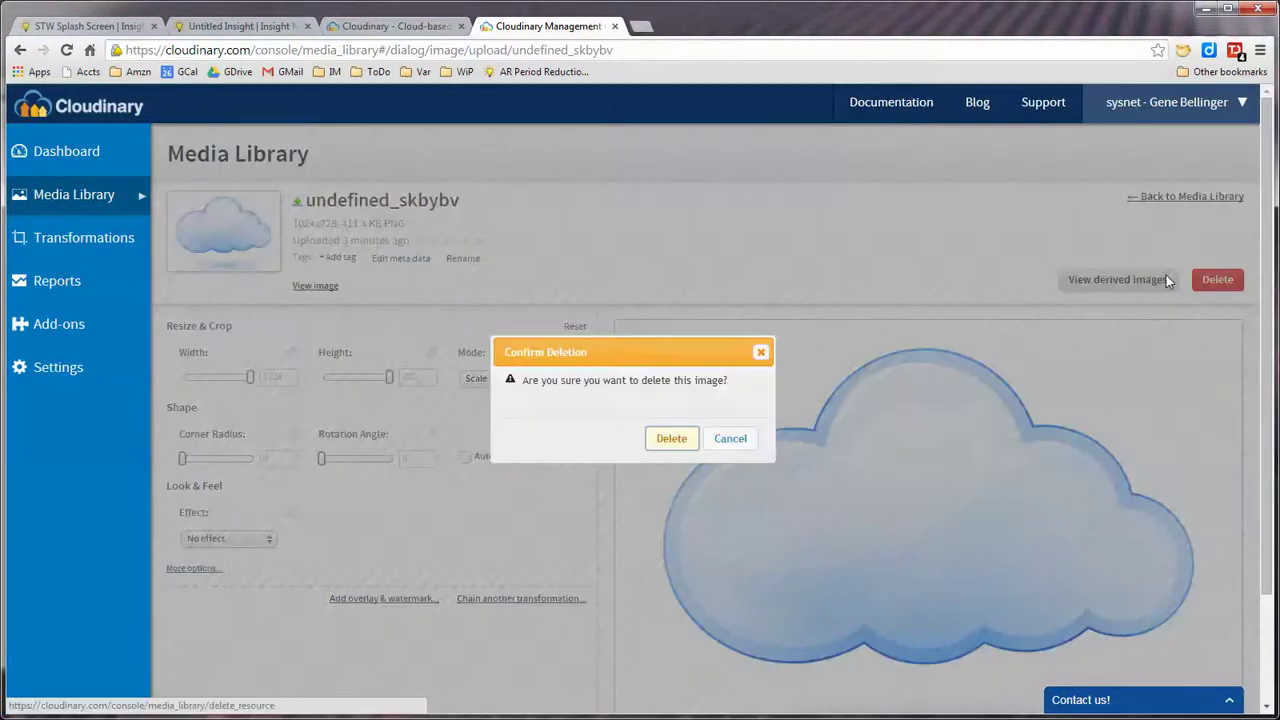
pyautogui.click(661, 442)
pyautogui.click(251, 403)
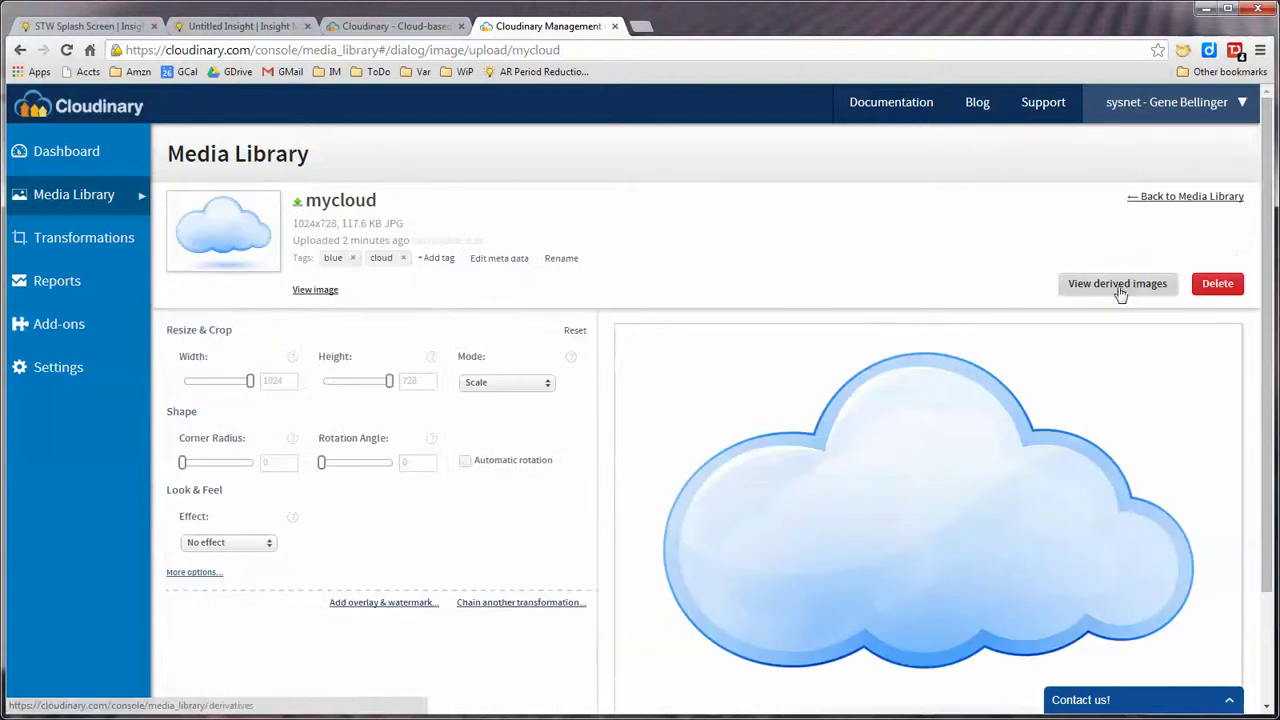
pyautogui.click(1229, 289)
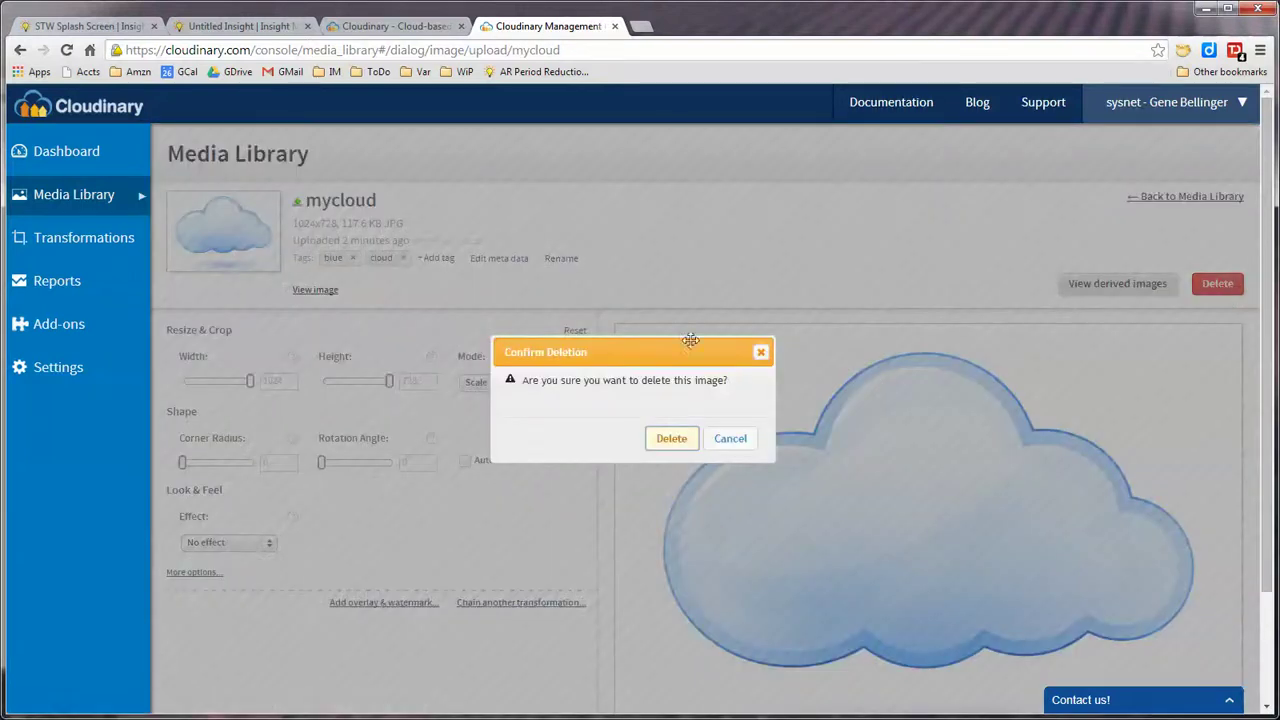
pyautogui.click(666, 436)
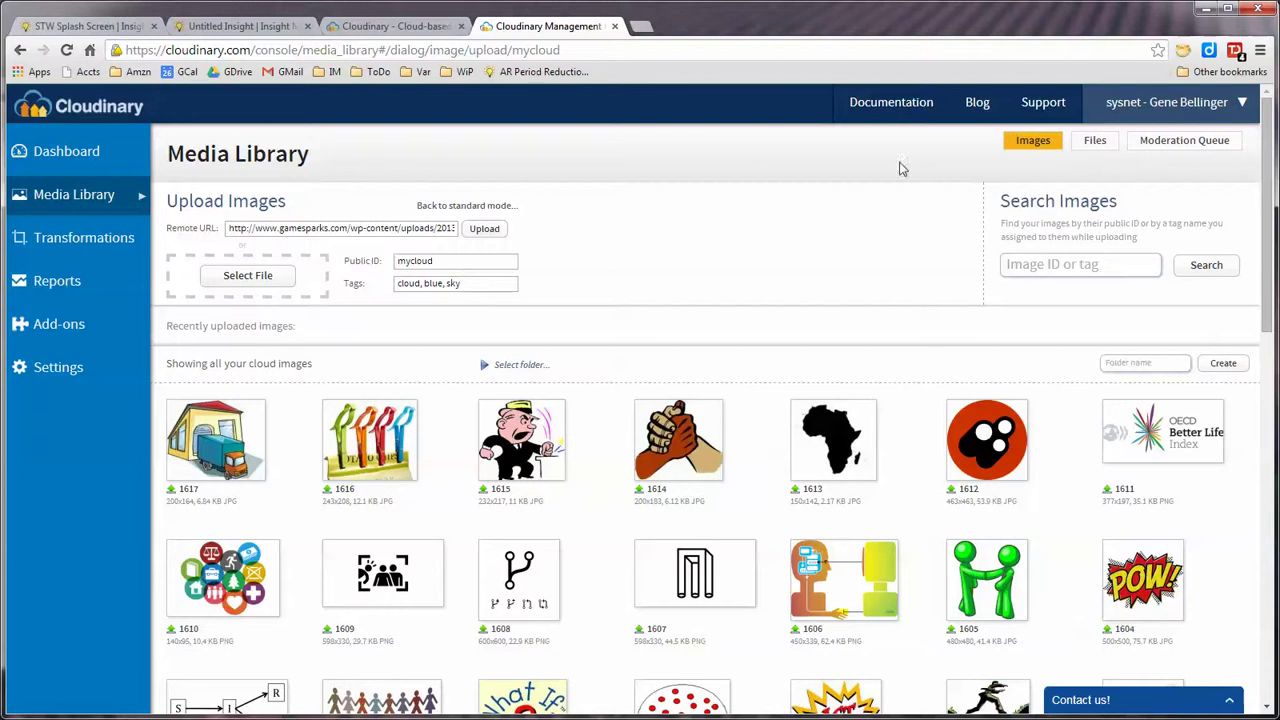
pyautogui.moveTo(912, 104)
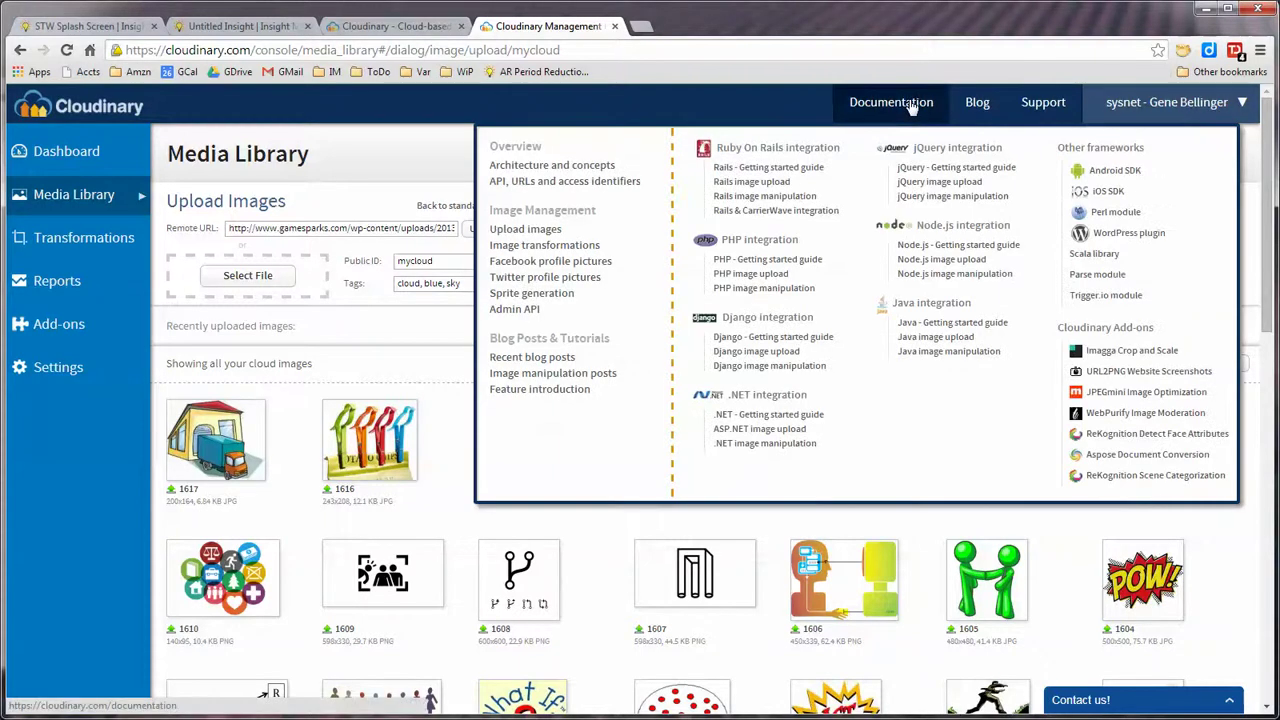